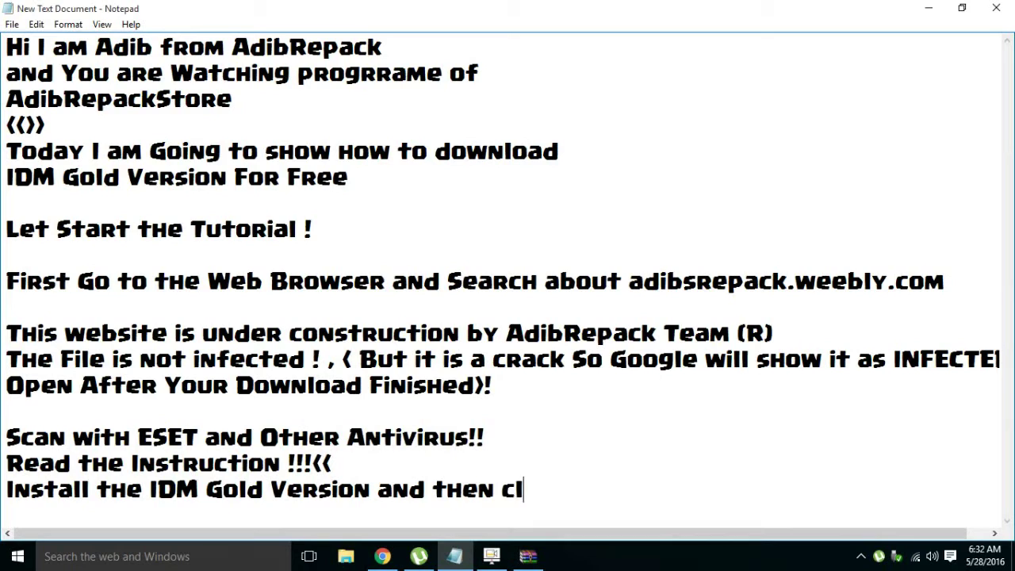
# Finish the line "Install the IDM Gold Version and then click on activator !!" and highlight it
pyautogui.press('BackSpace')
pyautogui.write('ick o')
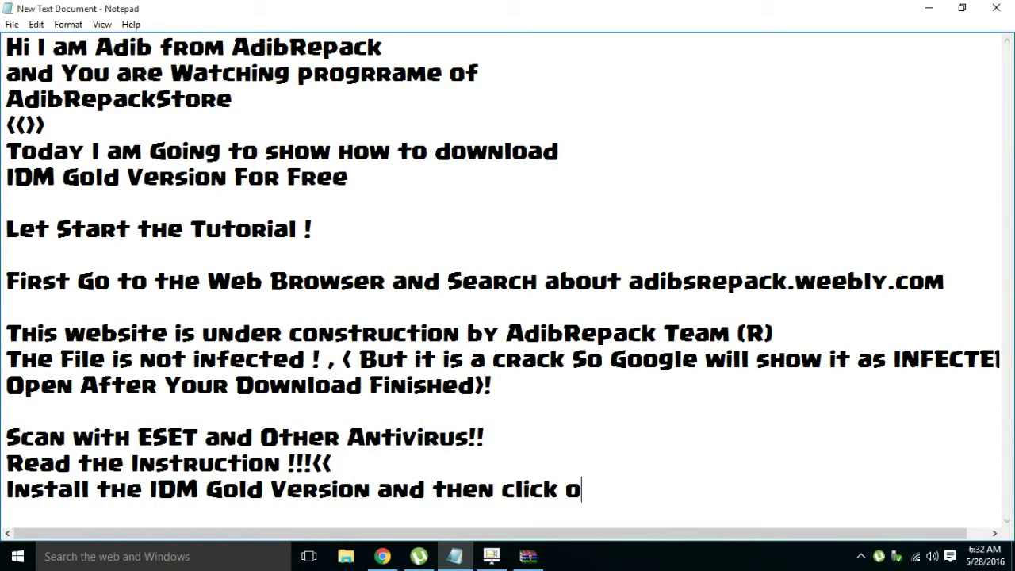
pyautogui.write('b')
pyautogui.press('BackSpace')
pyautogui.write('n act')
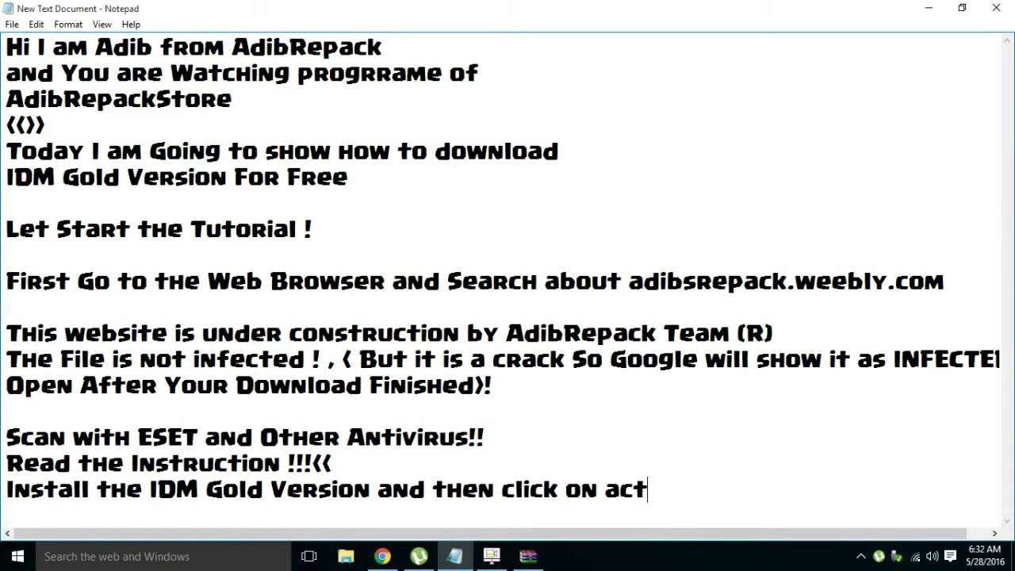
pyautogui.write('ivator !!')
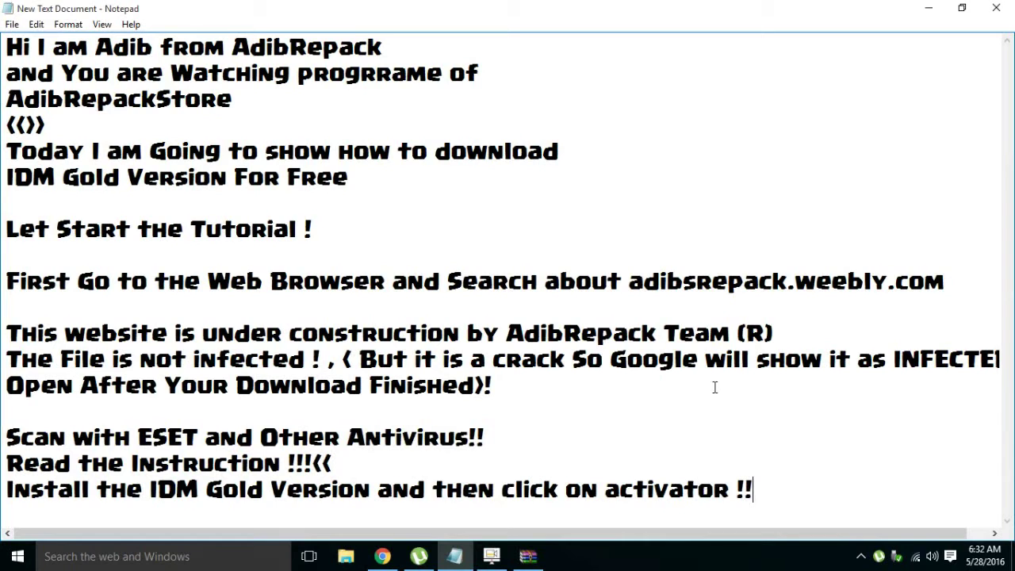
pyautogui.moveTo(755, 489); pyautogui.dragTo(16, 532)
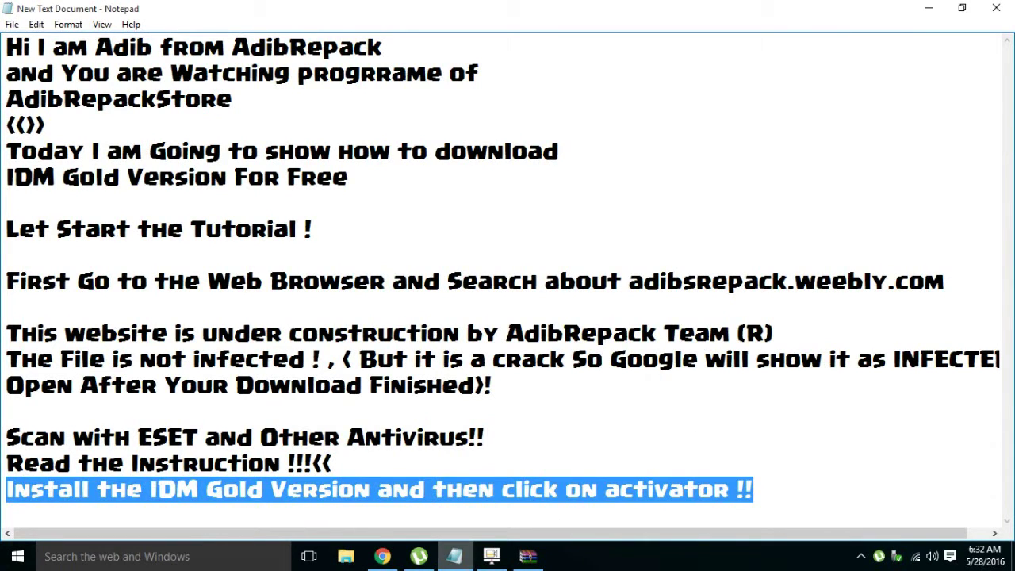
# Switch to WinRAR and extract the IDM 6.25 Build 16 application from the archive's Activator folder to the Desktop
pyautogui.click(524, 558)
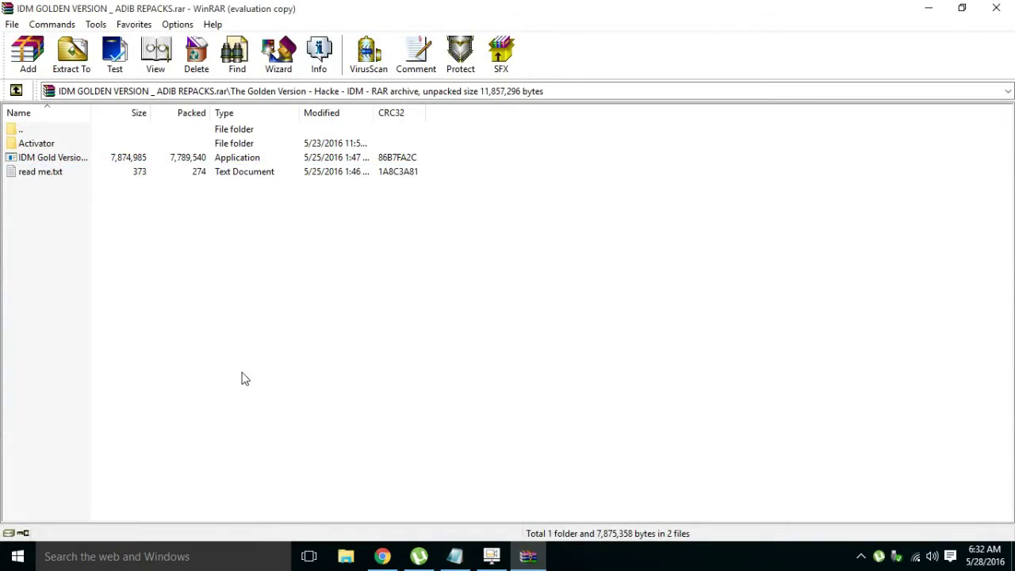
pyautogui.doubleClick(38, 145)
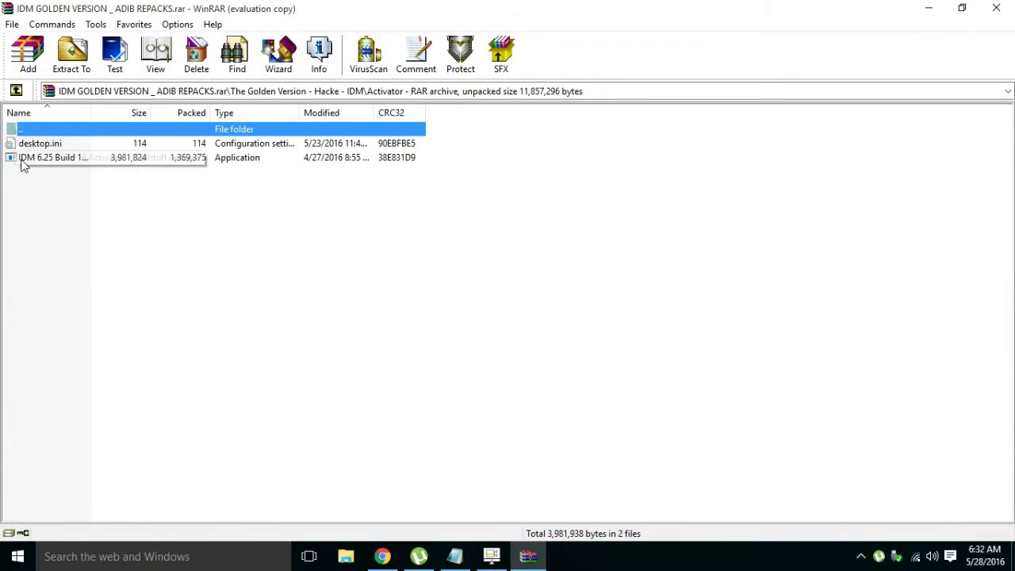
pyautogui.click(26, 157)
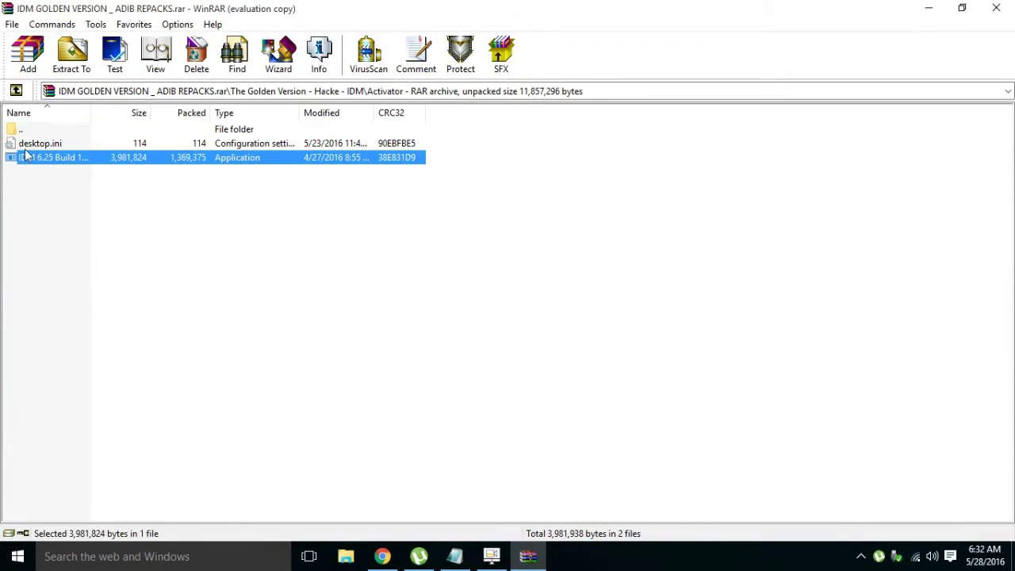
pyautogui.click(73, 70)
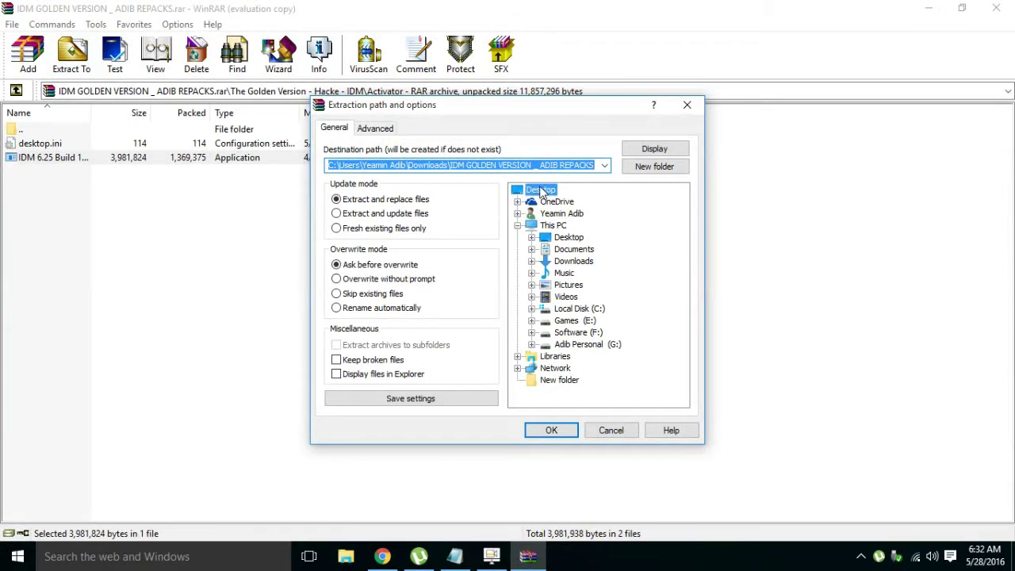
pyautogui.click(542, 193)
pyautogui.click(569, 430)
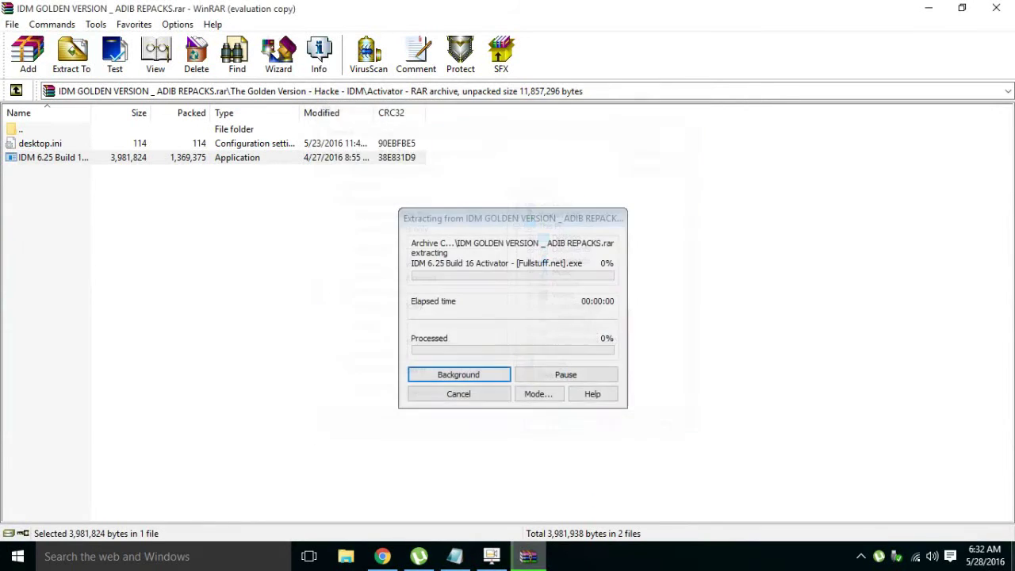
# Show the desktop and move the extracted activator file to the empty area near the diver, leaving it selected
pyautogui.click(1013, 555)
pyautogui.moveTo(82, 413)
pyautogui.mouseDown()
pyautogui.moveTo(411, 295)
pyautogui.moveTo(590, 185)
pyautogui.mouseUp()
pyautogui.moveTo(778, 379); pyautogui.dragTo(449, 114)
pyautogui.moveTo(449, 114); pyautogui.dragTo(521, 154)
pyautogui.moveTo(745, 310); pyautogui.dragTo(476, 143)
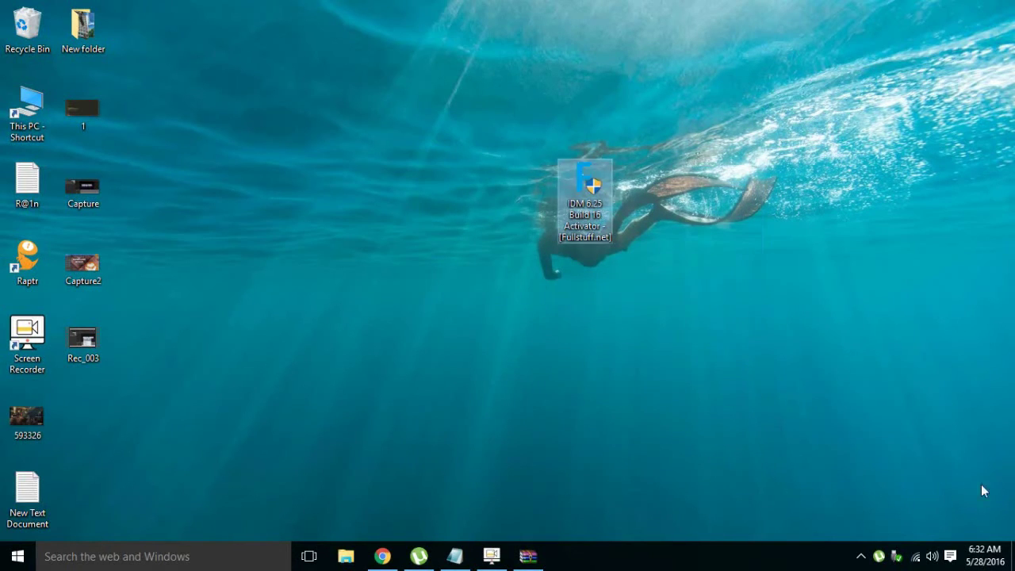
# Switch to Notepad, add the line "Open the Activator ! ((" below the install instruction, and highlight it
pyautogui.click(458, 565)
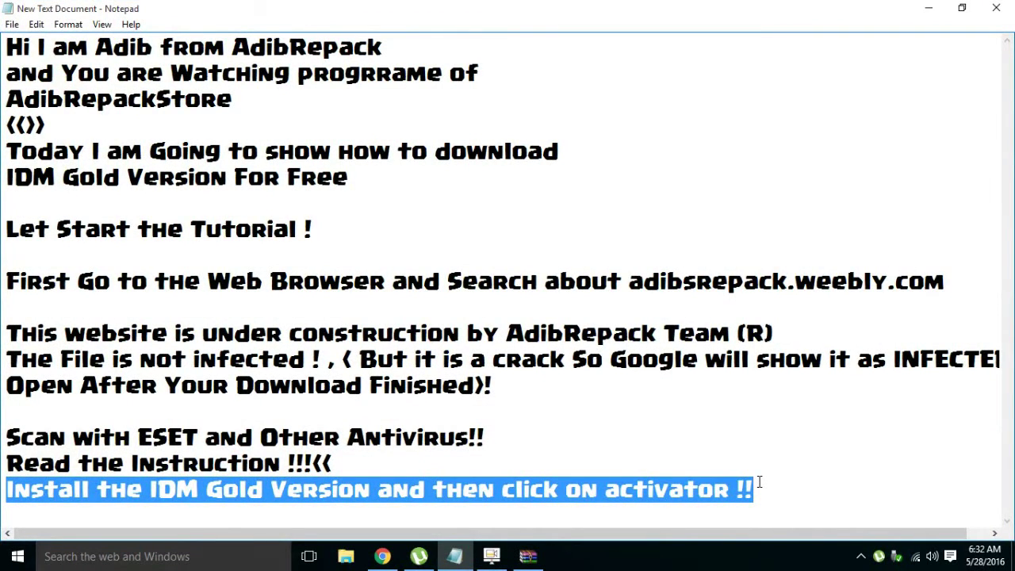
pyautogui.click(759, 482)
pyautogui.press('Return')
pyautogui.write('Ope')
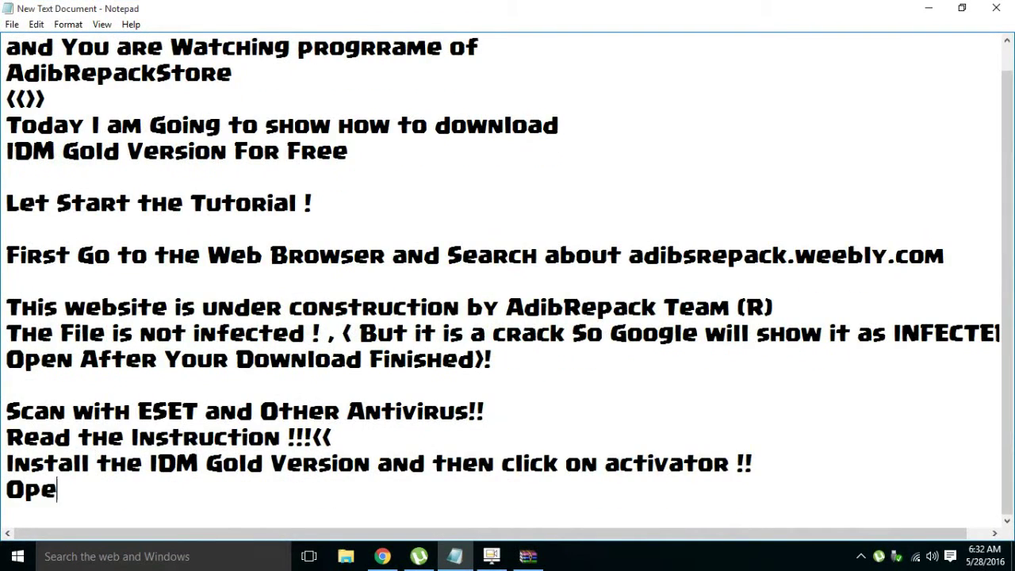
pyautogui.write('n the ')
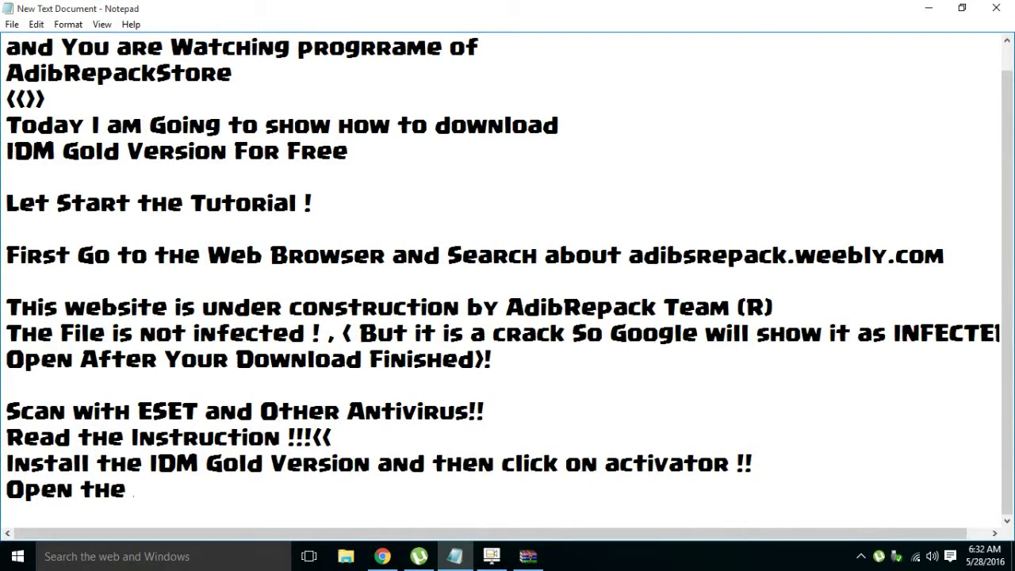
pyautogui.write('Activato')
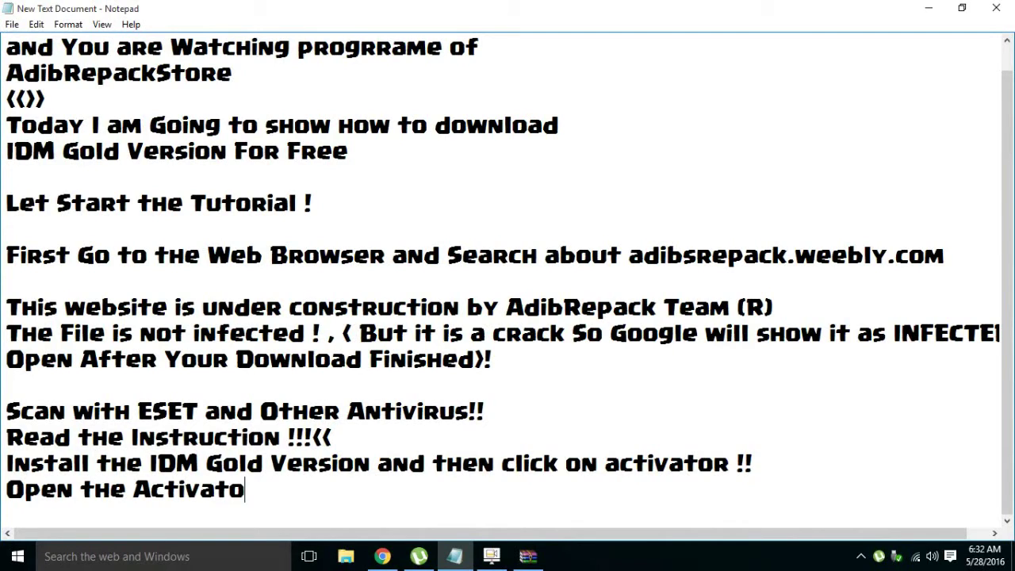
pyautogui.write('r ! ((')
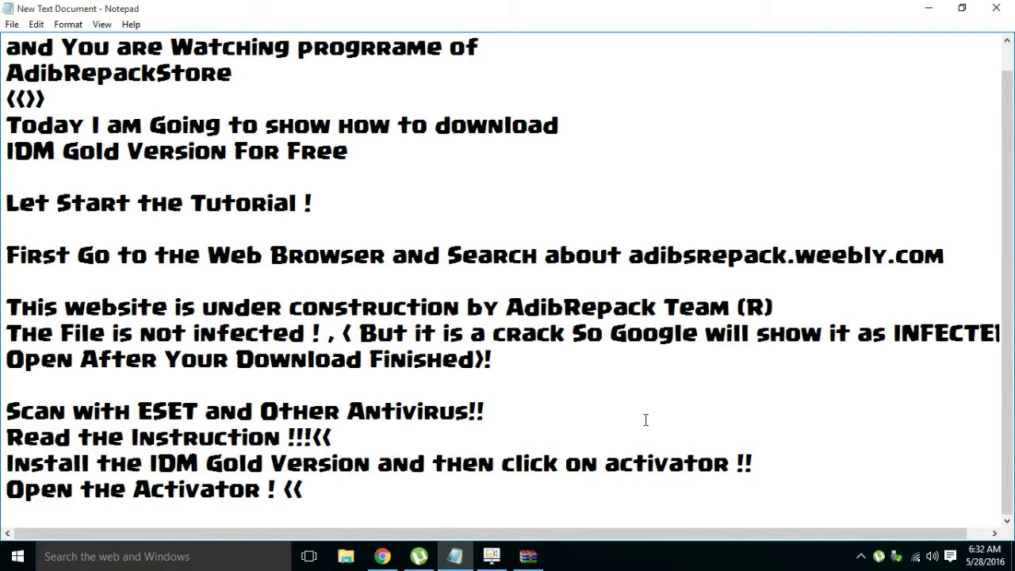
pyautogui.moveTo(373, 492); pyautogui.dragTo(4, 485)
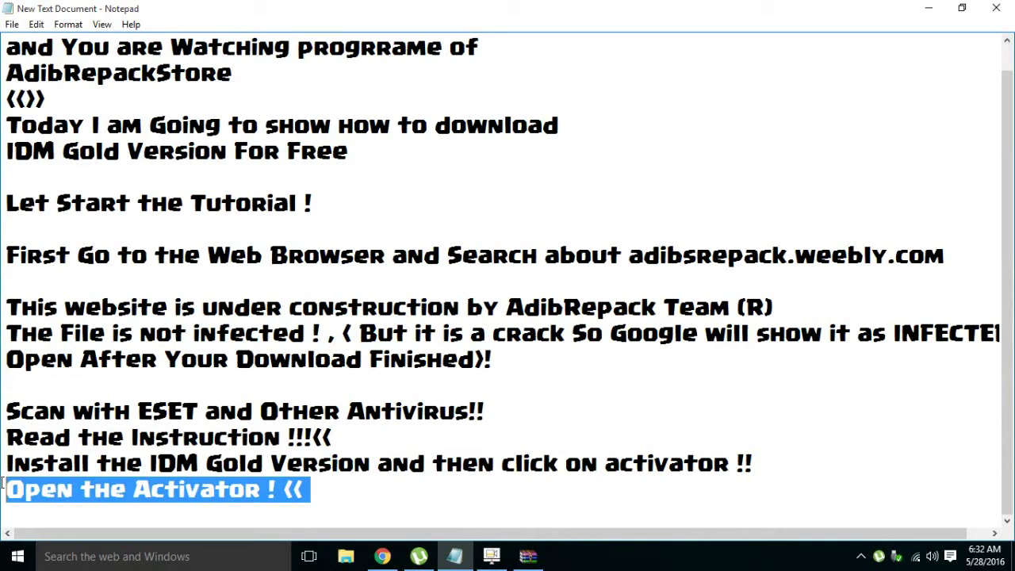
# Launch the IDM 6.25 Build 16 activator from the desktop and clear the name registered in the program
pyautogui.click(928, 9)
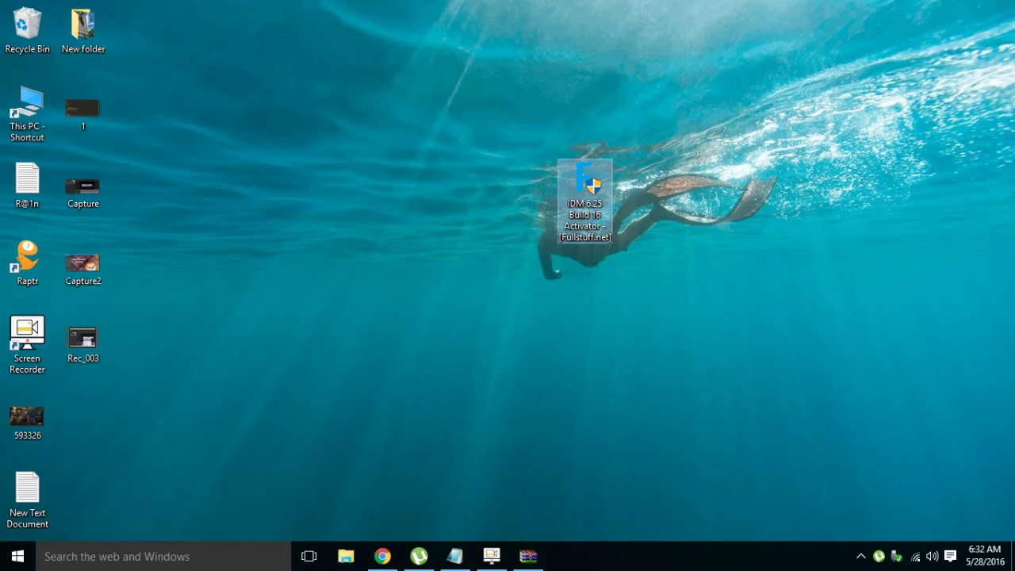
pyautogui.doubleClick(584, 187)
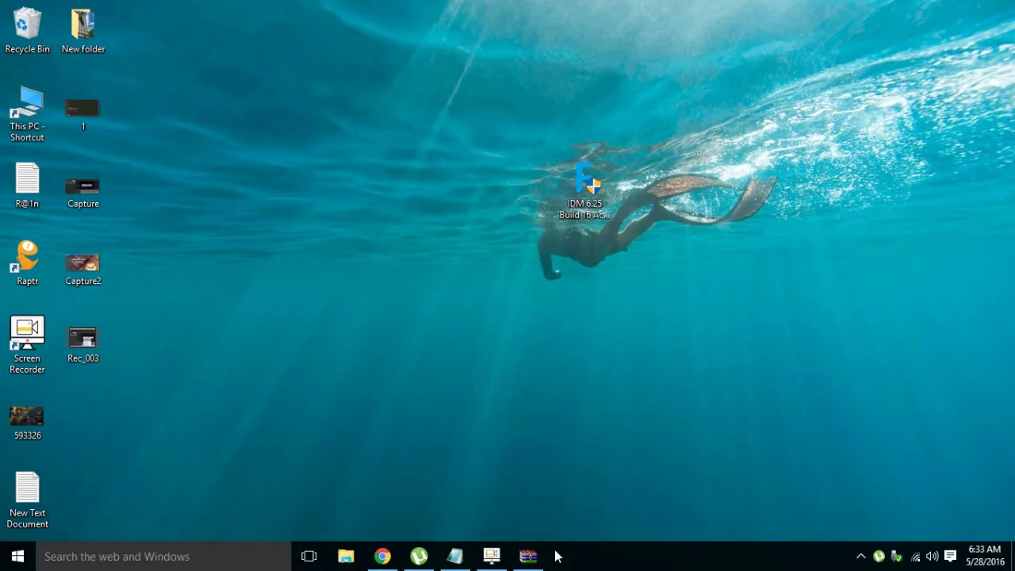
pyautogui.click(492, 555)
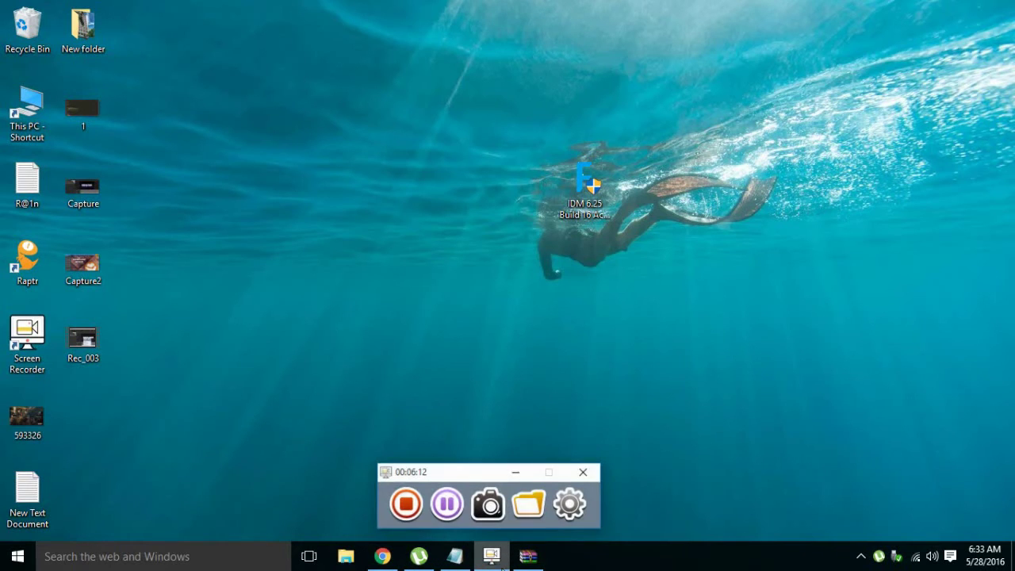
pyautogui.click(448, 505)
pyautogui.click(448, 504)
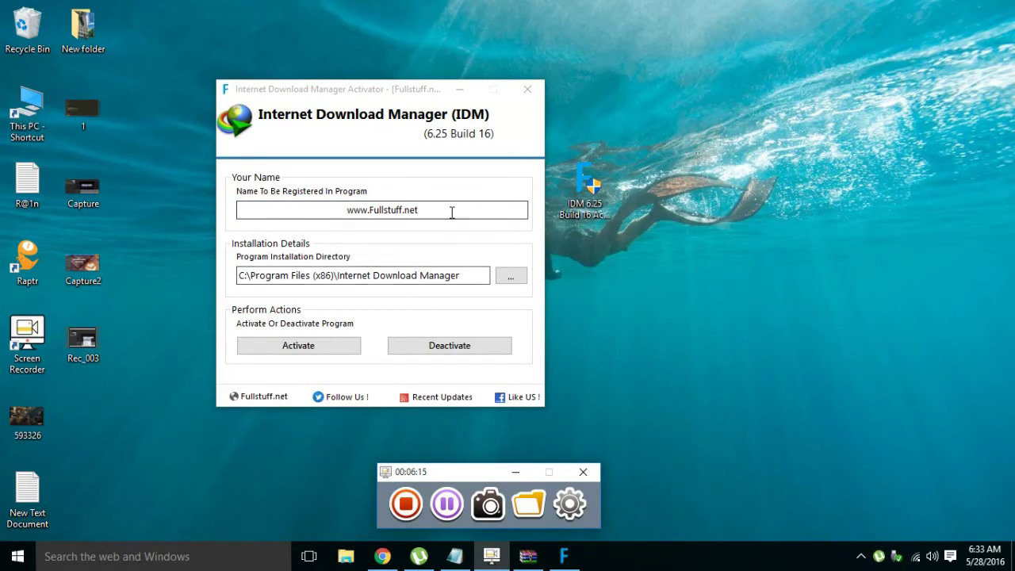
pyautogui.moveTo(452, 212); pyautogui.dragTo(277, 213)
pyautogui.press('BackSpace')
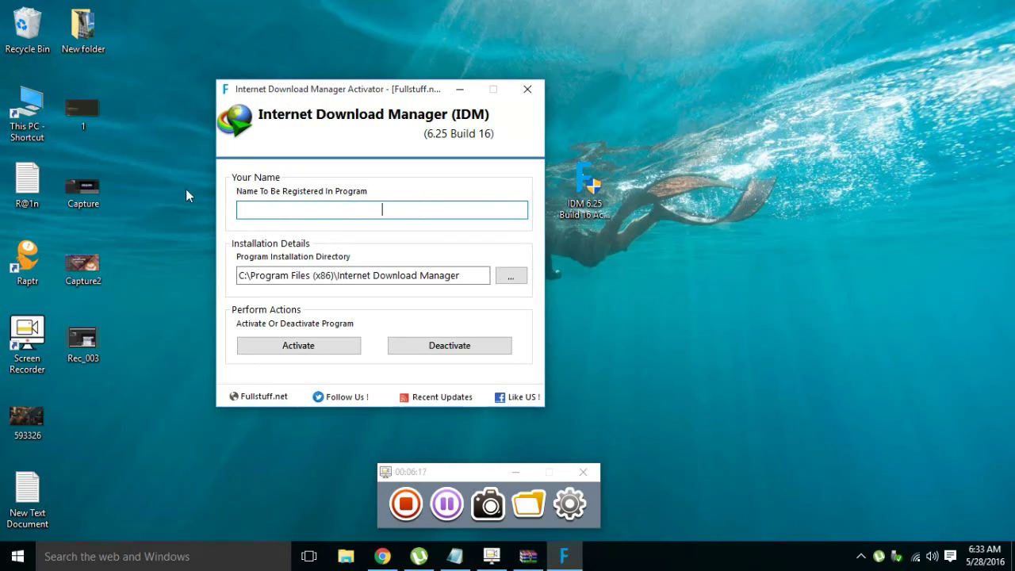
# Bring back the Notepad notes as a smaller window and arrange it beside the activator window
pyautogui.click(454, 556)
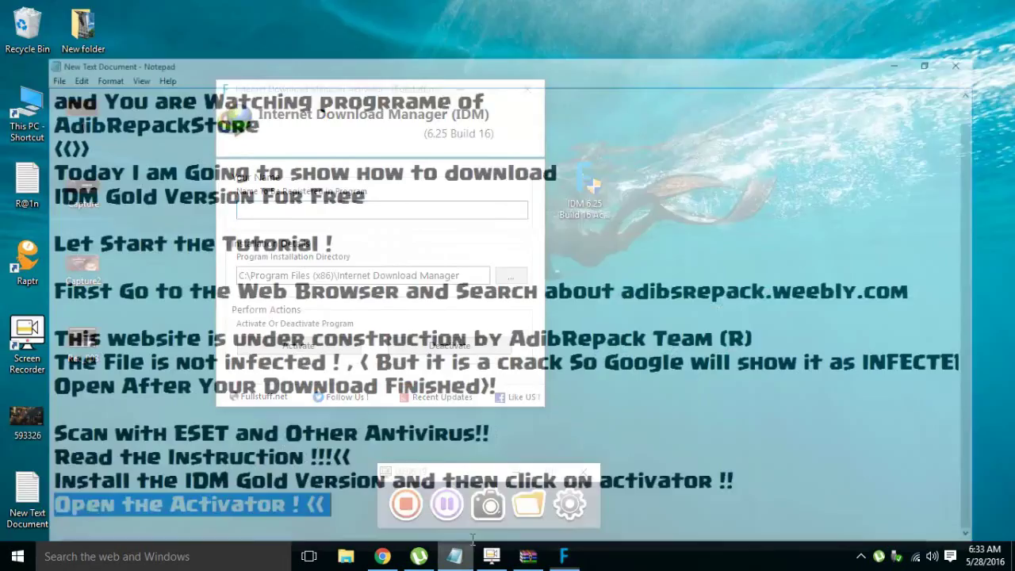
pyautogui.click(972, 8)
pyautogui.moveTo(395, 65); pyautogui.dragTo(714, 1)
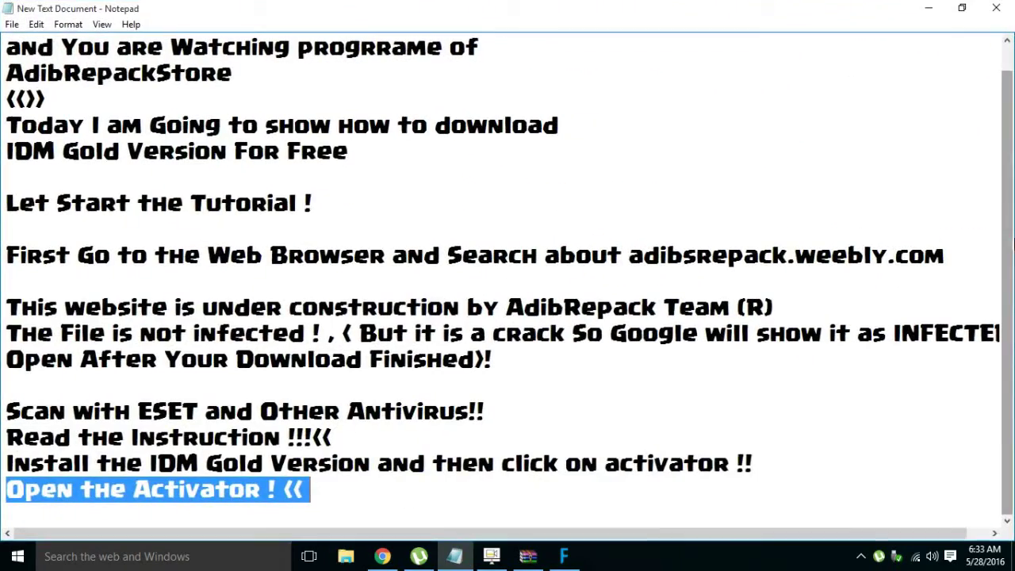
pyautogui.click(960, 8)
pyautogui.moveTo(761, 39); pyautogui.dragTo(672, 30)
pyautogui.moveTo(321, 103); pyautogui.dragTo(197, 71)
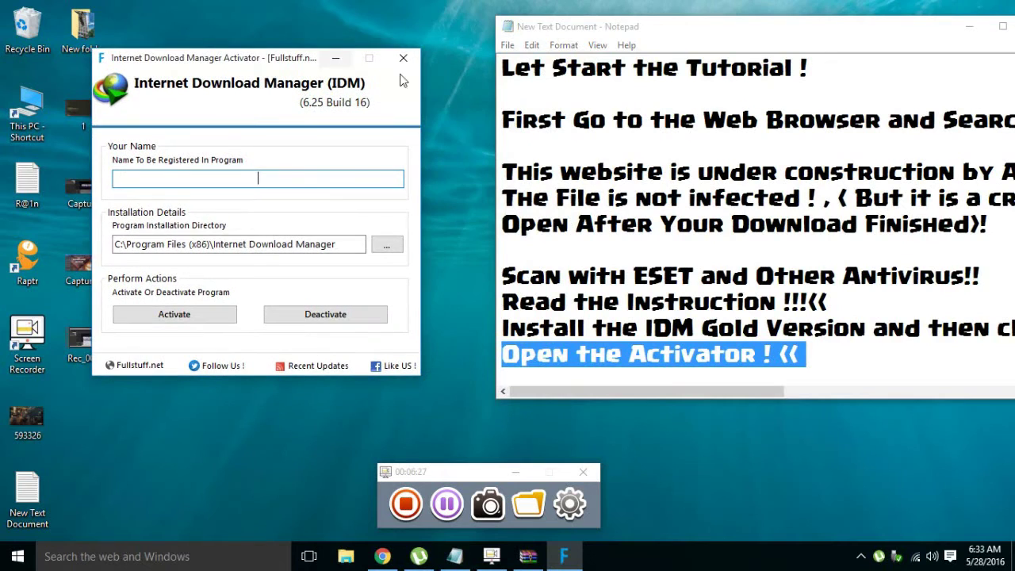
pyautogui.moveTo(650, 36); pyautogui.dragTo(522, 40)
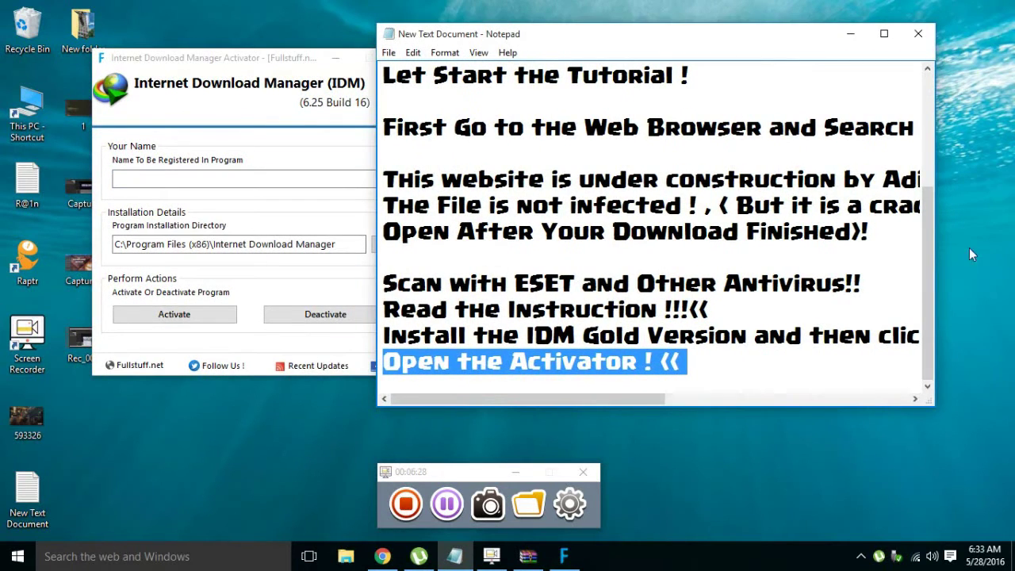
# Add the heading "Cacution !!!!!!!" to the notes, several blank lines below the activator instruction
pyautogui.click(781, 368)
pyautogui.press('Return')
pyautogui.press('Return')
pyautogui.press('Return')
pyautogui.press('Return')
pyautogui.press('Return')
pyautogui.press('Return')
pyautogui.press('Return')
pyautogui.press('Return')
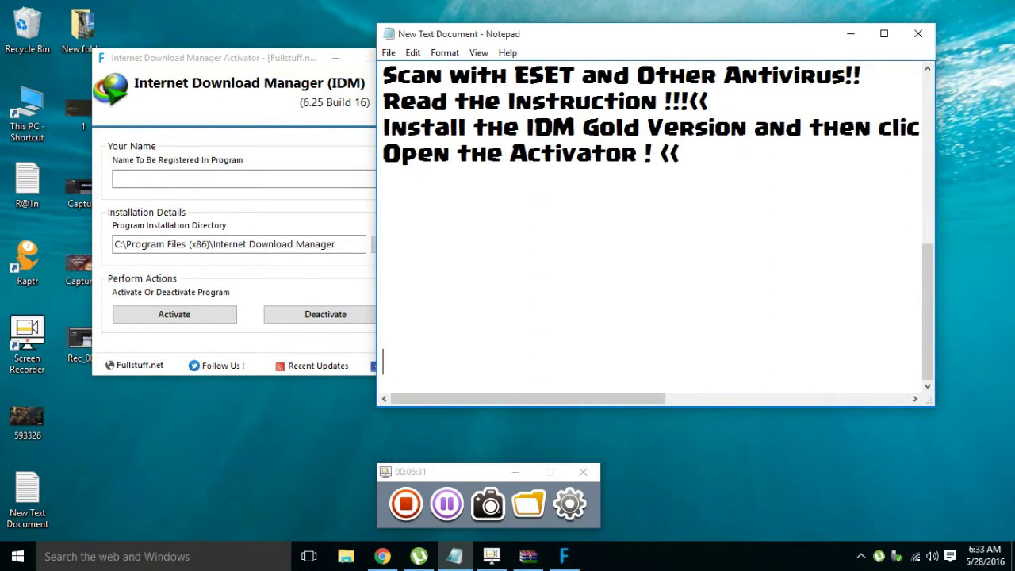
pyautogui.write('Cacutio')
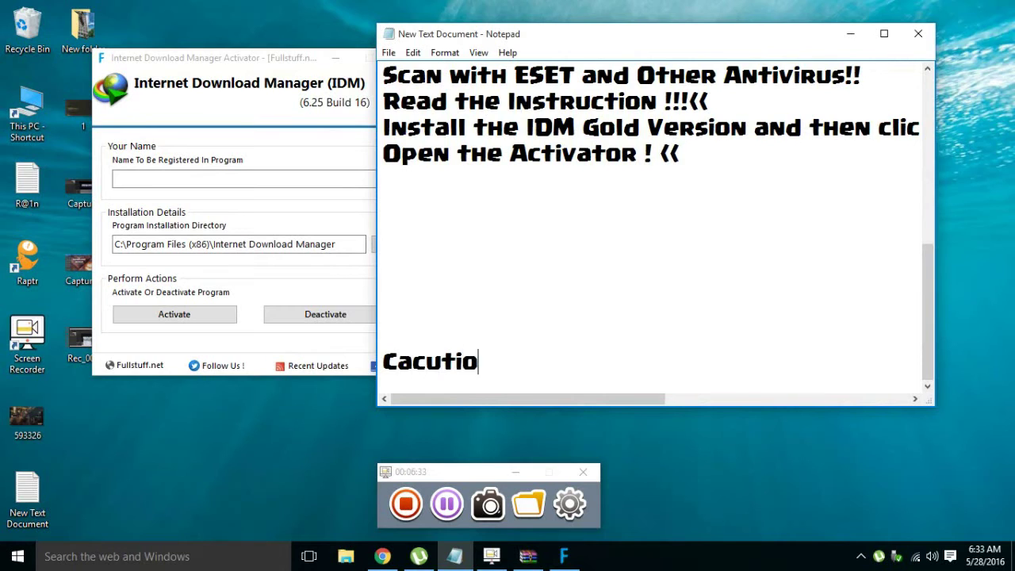
pyautogui.write('n !!!!!!!')
pyautogui.press('Return')
pyautogui.press('Return')
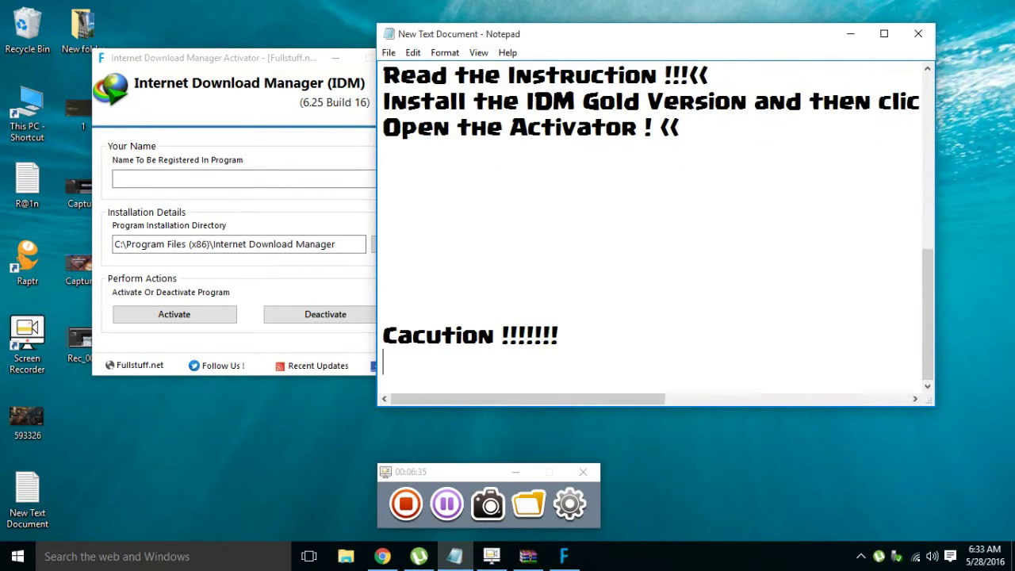
# Write the line "Name to be registered in Program :" under the heading, followed by the registration name
pyautogui.write('Name of')
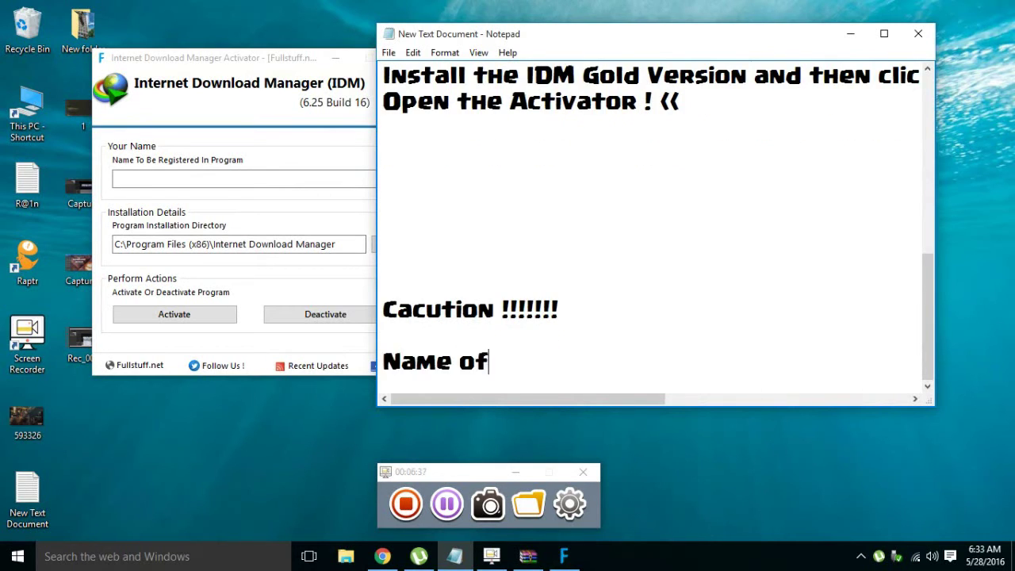
pyautogui.press('BackSpace')
pyautogui.press('BackSpace')
pyautogui.write('to be r')
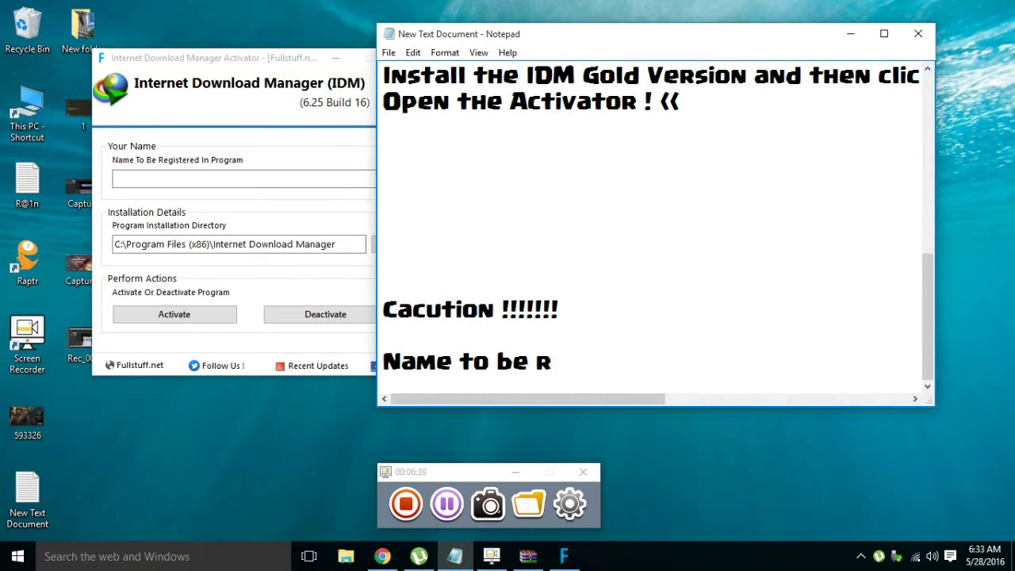
pyautogui.write('egistered')
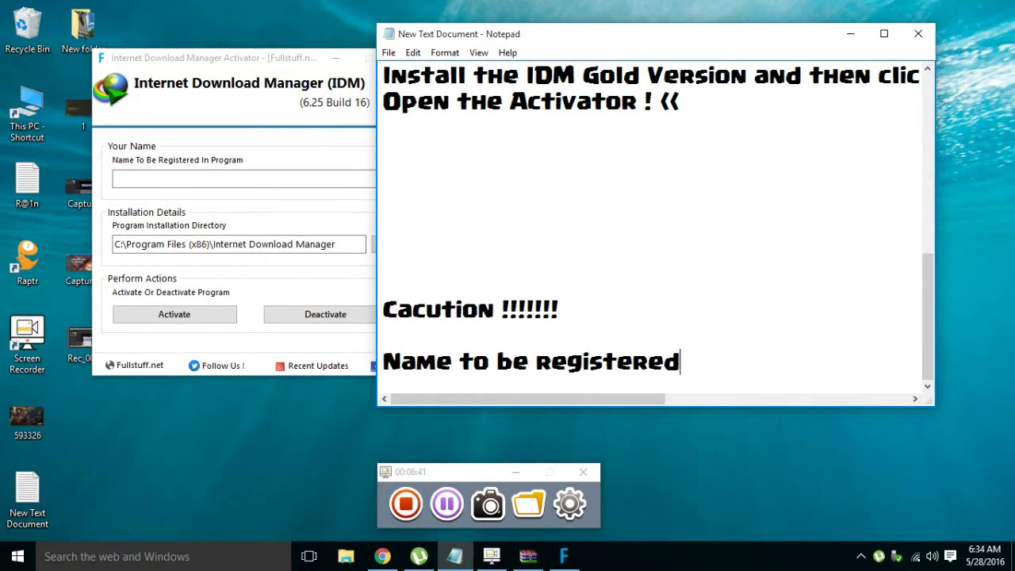
pyautogui.write(' in Pro')
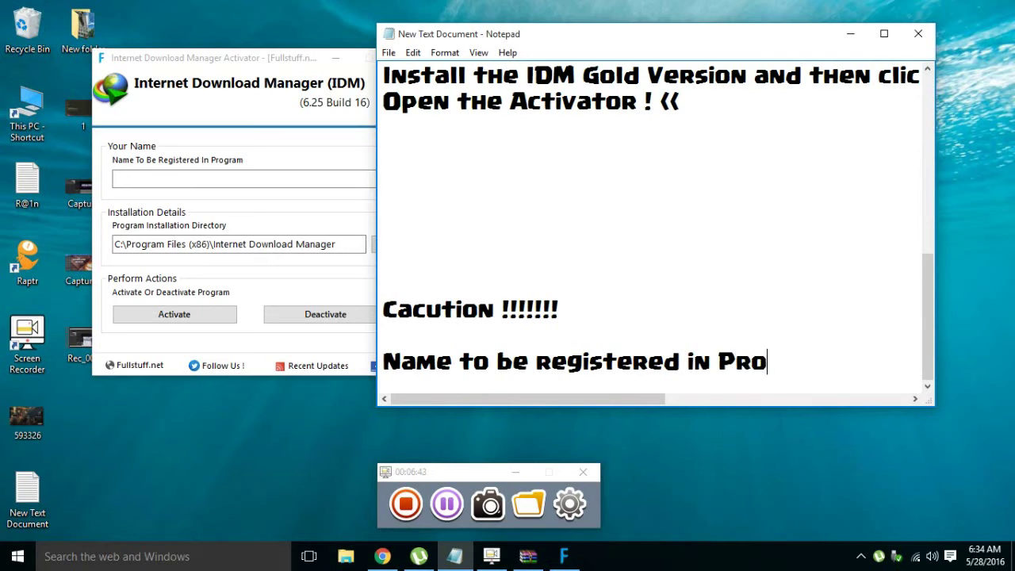
pyautogui.write('gram :')
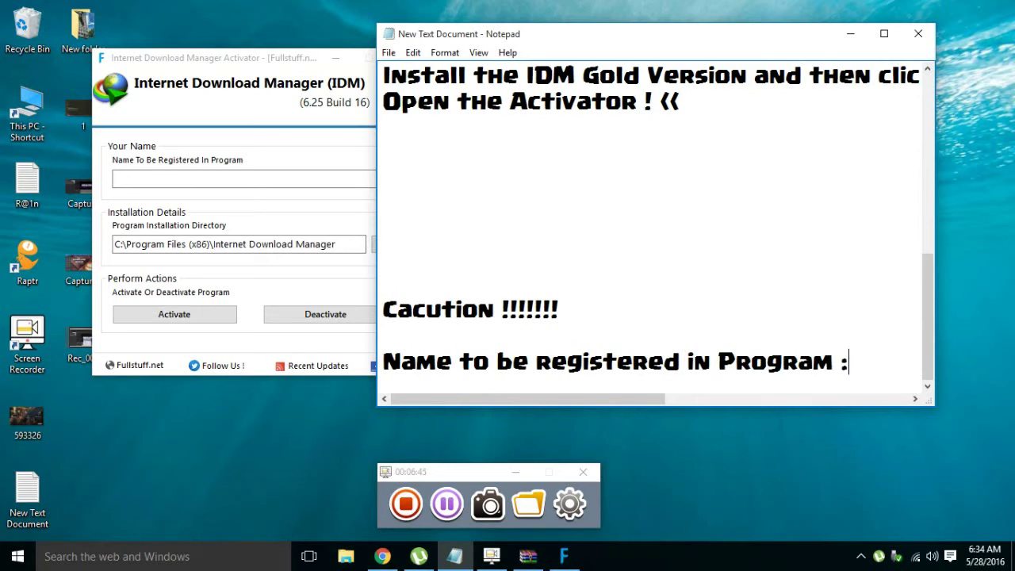
pyautogui.write('  adib')
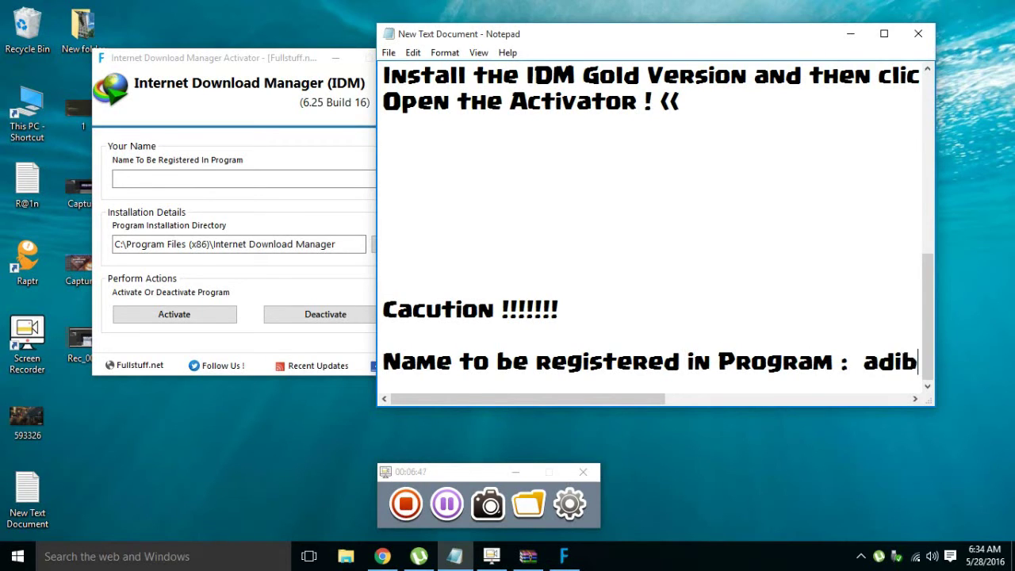
pyautogui.write('.msc')
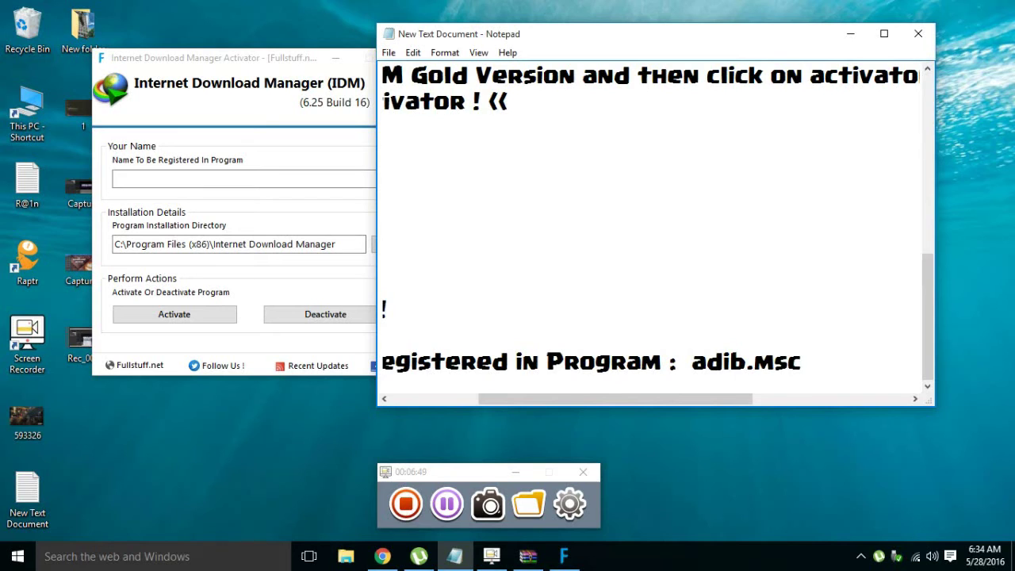
# Append "(YOURNAME)" to the registration name in the notes and enlarge the notes to full screen
pyautogui.write('(YOURNAME')
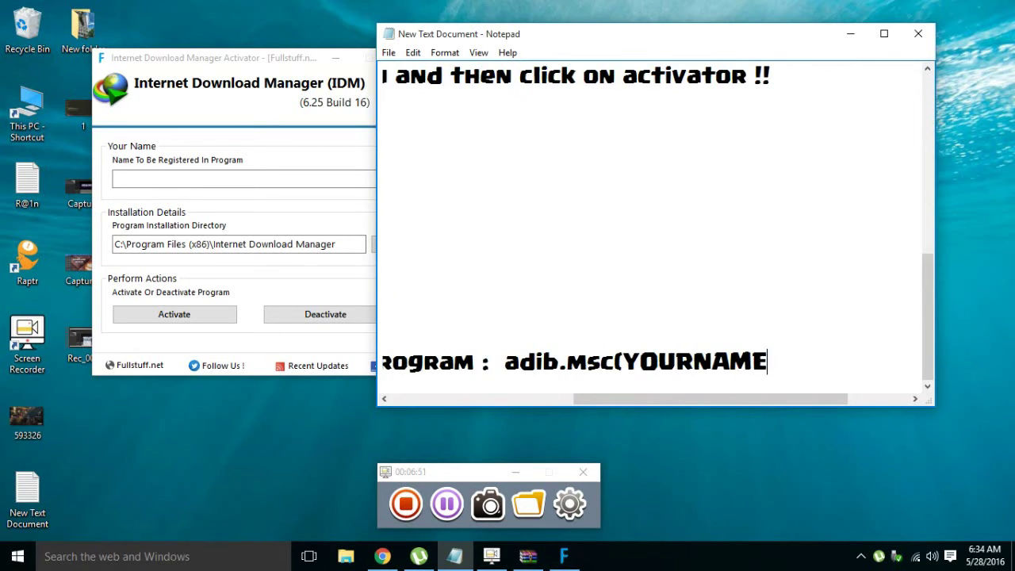
pyautogui.write(')')
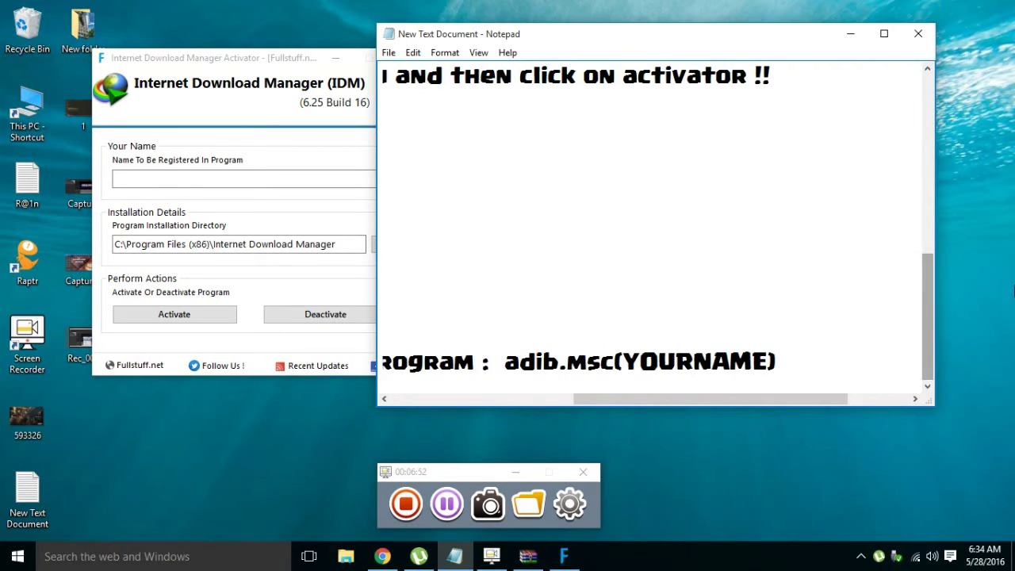
pyautogui.click(883, 34)
# Copy the whole registration name, including "(YOURNAME)", from the notes and return to the activator window
pyautogui.moveTo(465, 492); pyautogui.dragTo(746, 514)
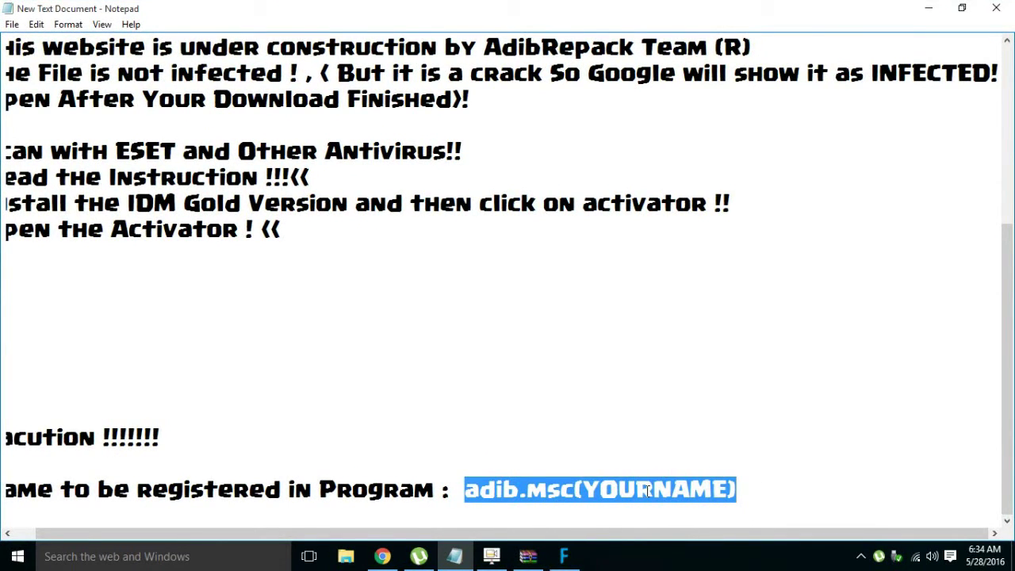
pyautogui.click(563, 556)
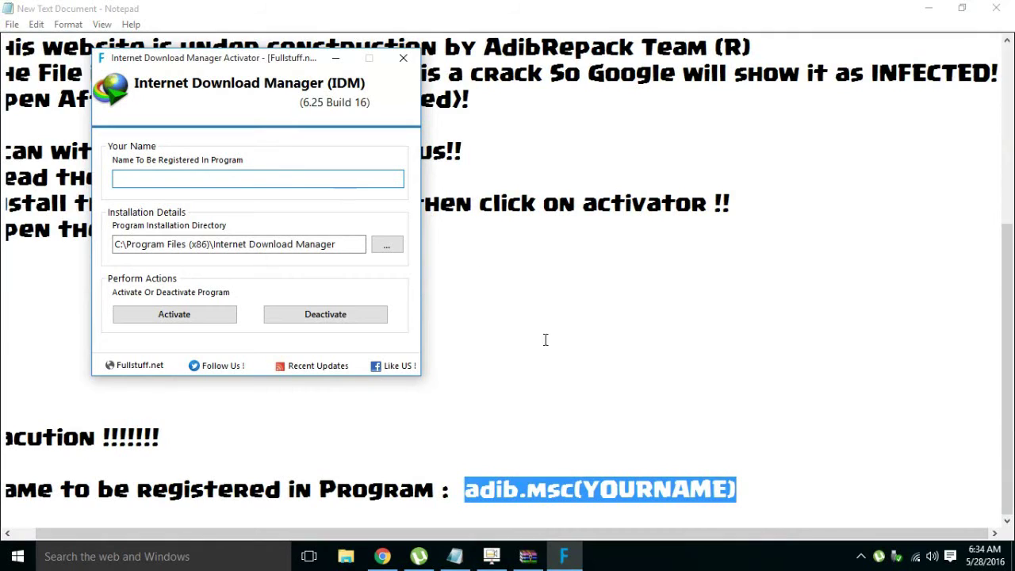
pyautogui.click(590, 489)
pyautogui.moveTo(745, 479); pyautogui.dragTo(465, 481)
pyautogui.hotkey('ctrl', 'c')
pyautogui.click(564, 555)
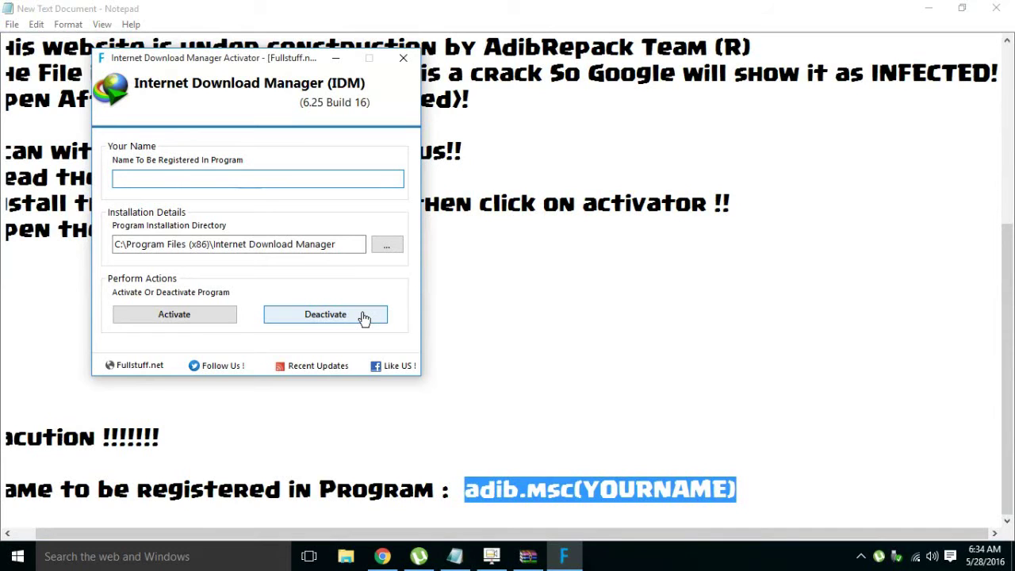
# Deactivate the program in the activator, dismiss the message and close the extra activator window
pyautogui.click(306, 314)
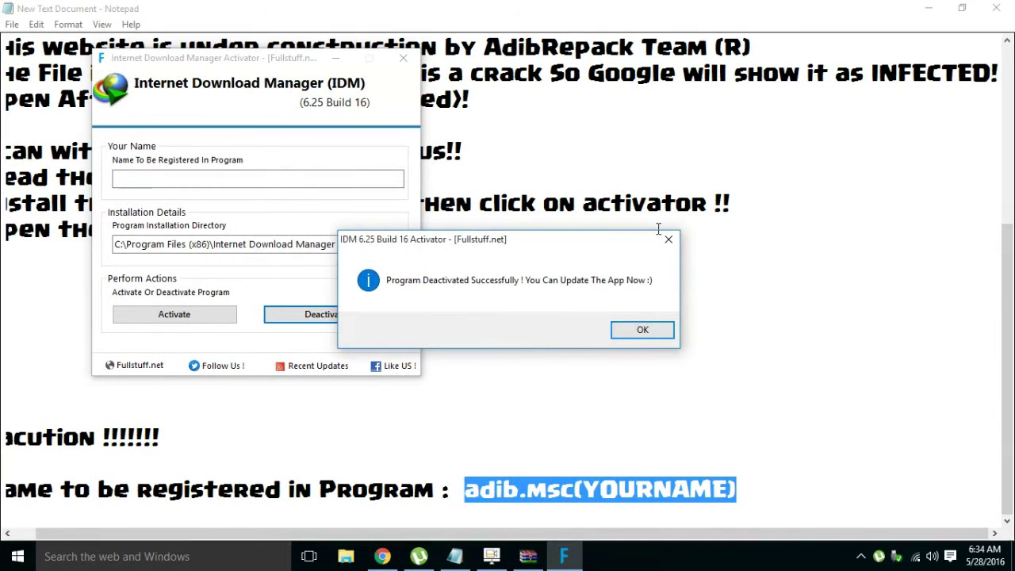
pyautogui.click(668, 239)
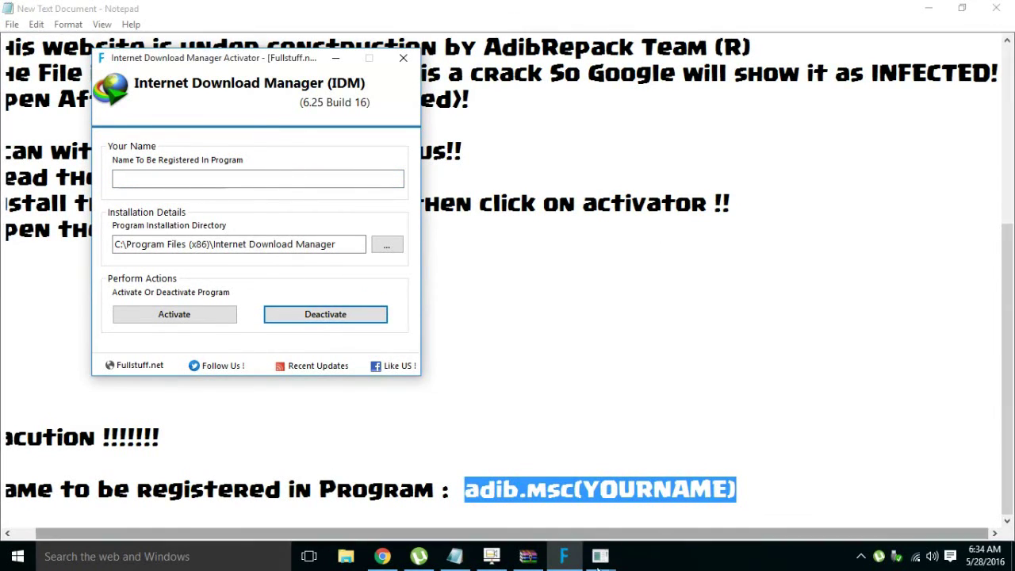
pyautogui.click(601, 556)
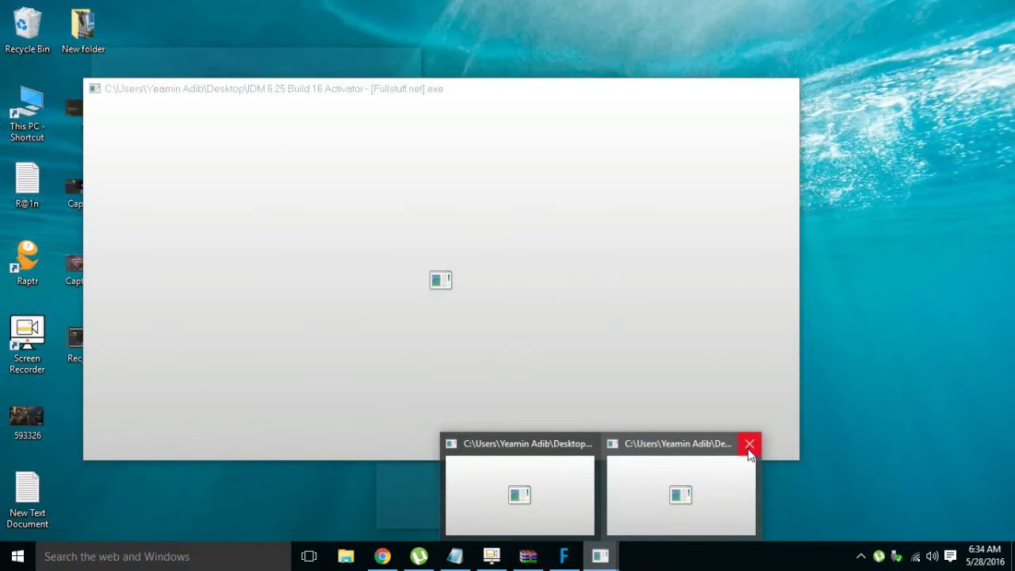
pyautogui.click(749, 443)
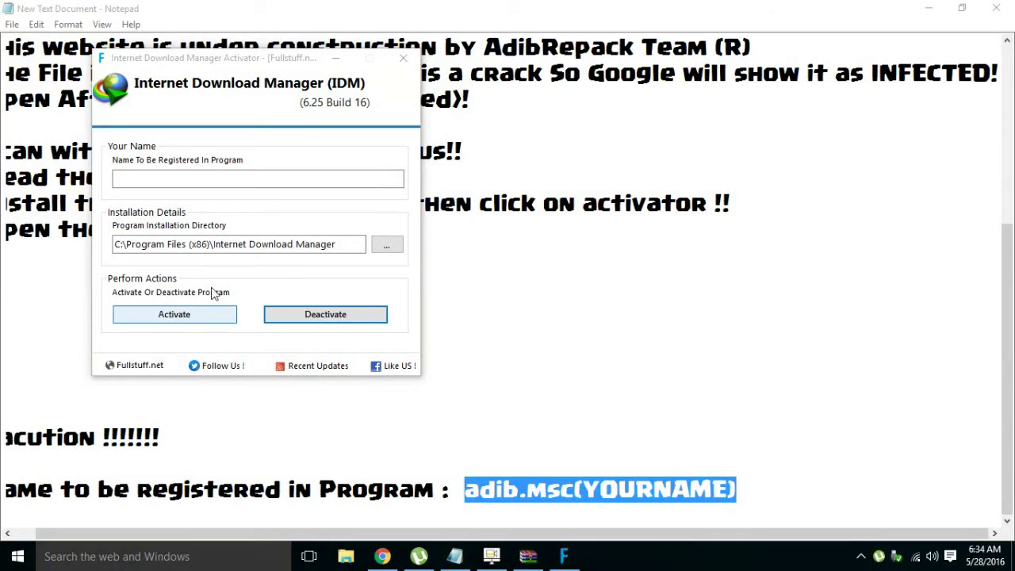
# Paste the copied name as the name to be registered, activate the program, dismiss the dialogs and close the activator
pyautogui.click(229, 176)
pyautogui.hotkey('ctrl', 'v')
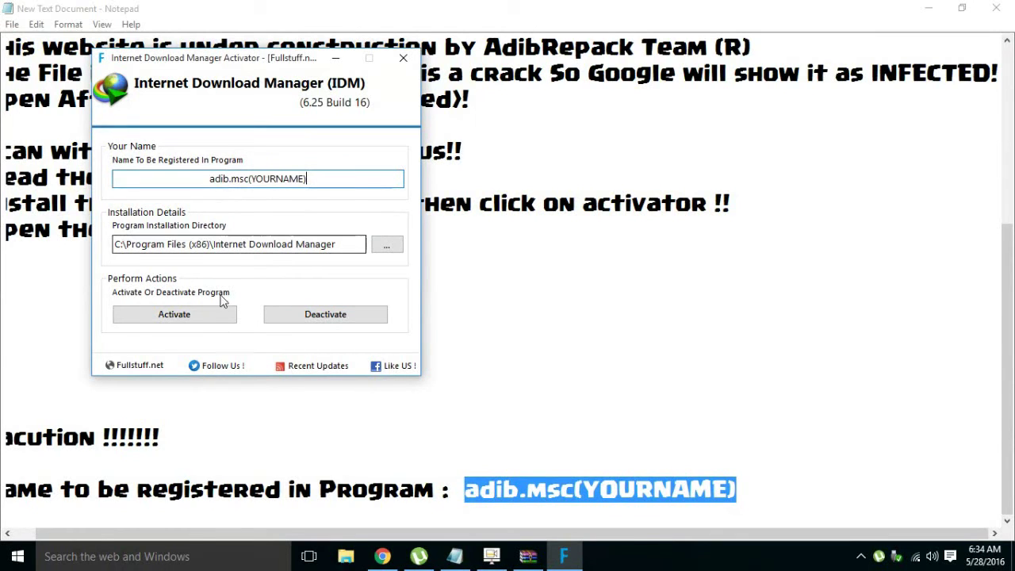
pyautogui.click(204, 315)
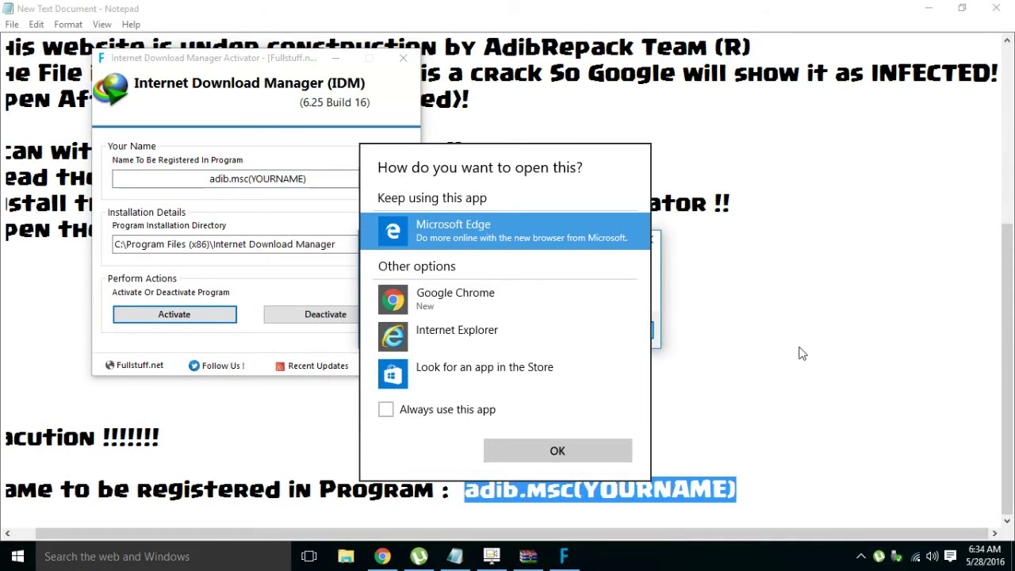
pyautogui.click(655, 333)
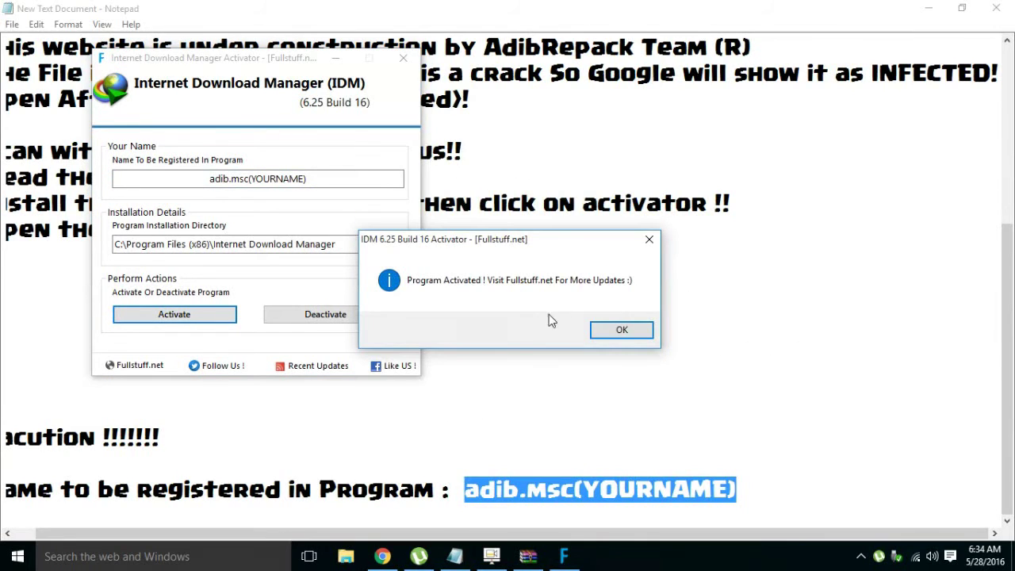
pyautogui.click(649, 245)
pyautogui.moveTo(210, 179); pyautogui.dragTo(365, 165)
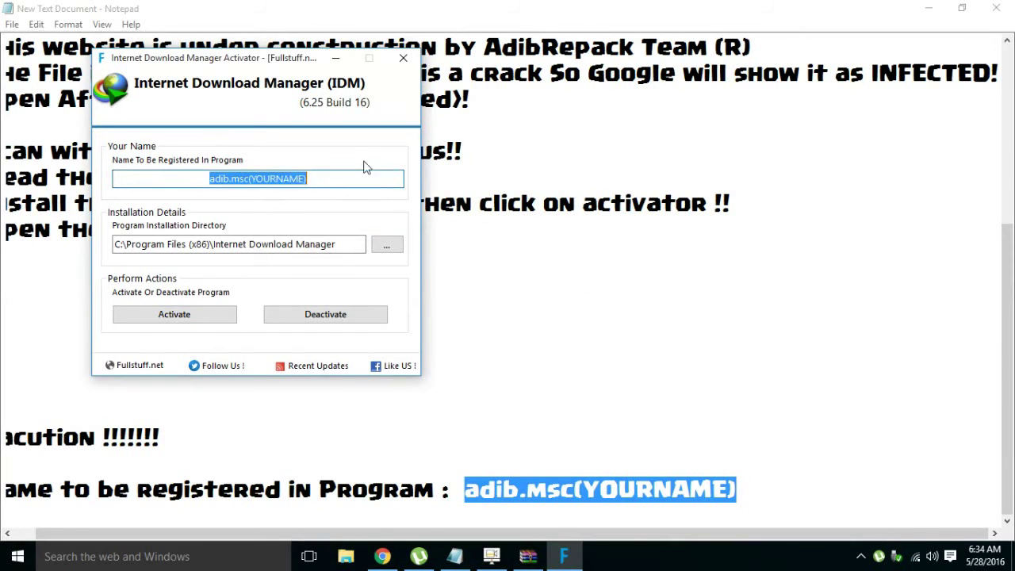
pyautogui.click(403, 59)
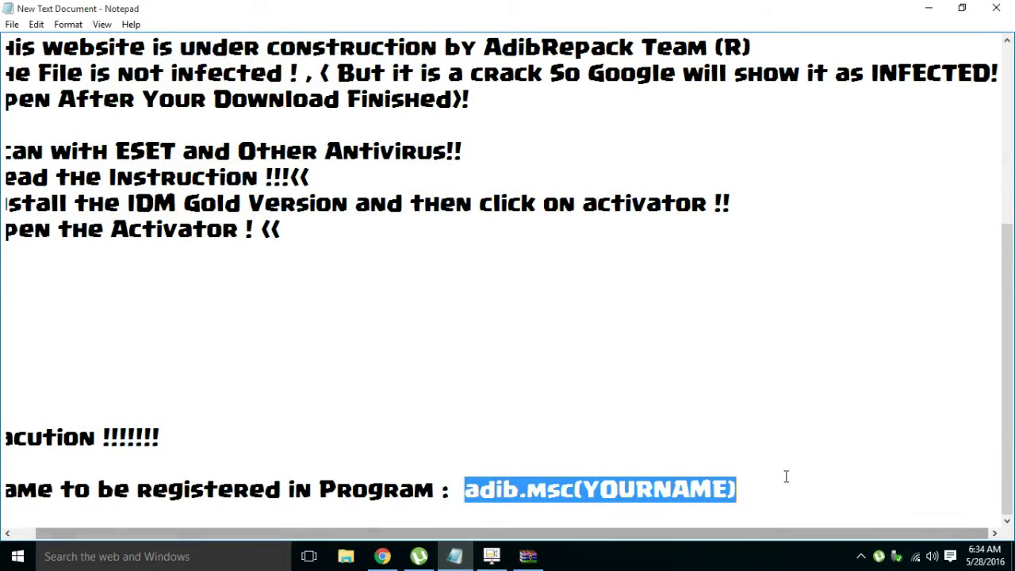
# Add the line "Open the IDM NOW ! and See !!" below the registration name in the notes
pyautogui.click(801, 479)
pyautogui.press('Return')
pyautogui.write('Op')
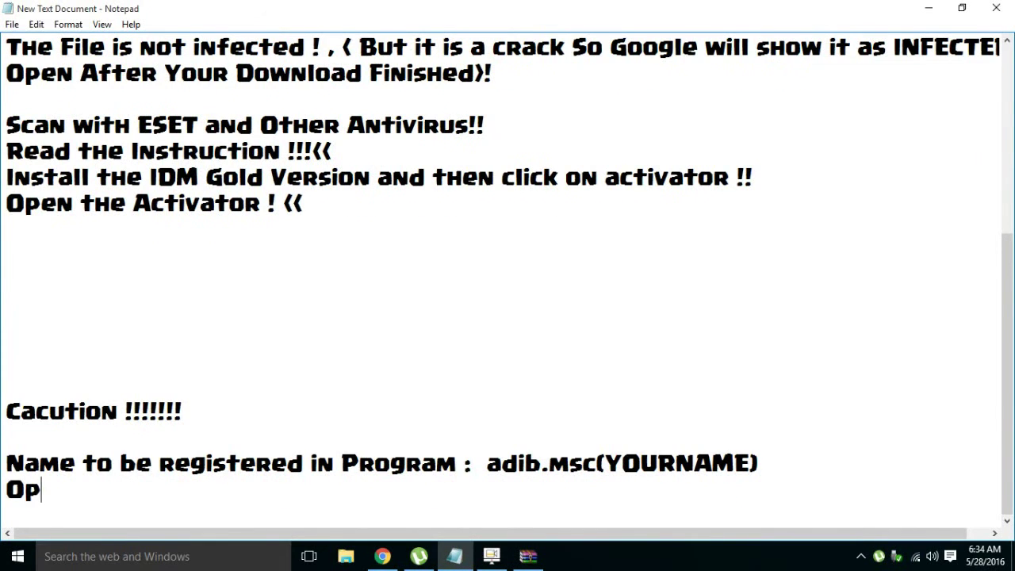
pyautogui.write('en the I')
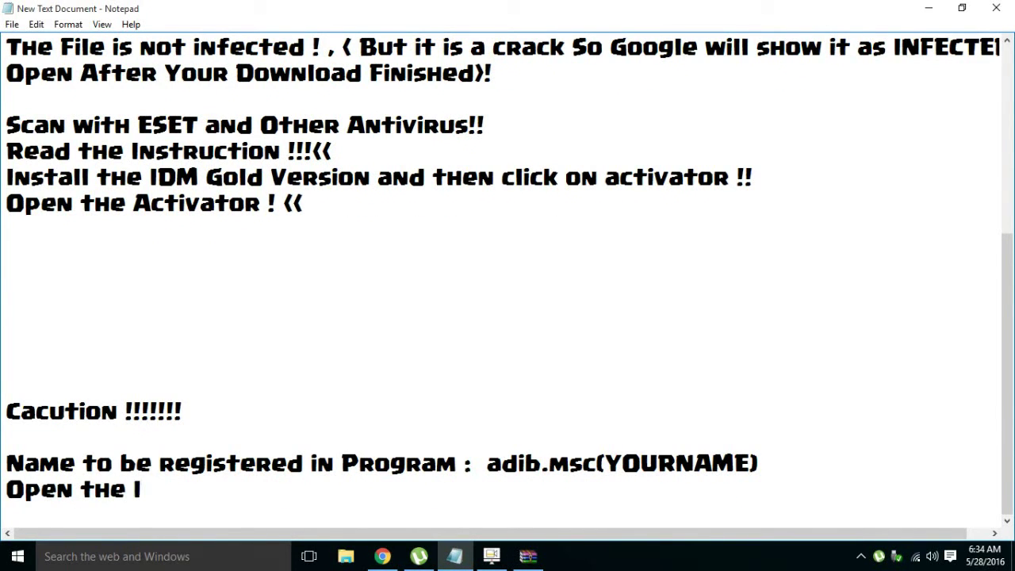
pyautogui.write('DM NOW ! and')
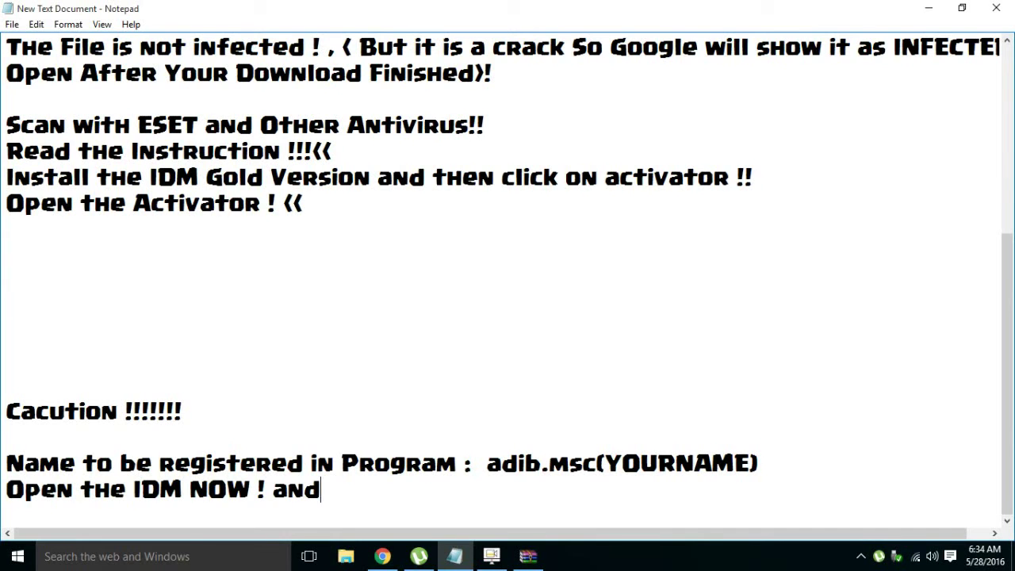
pyautogui.write(' See !!')
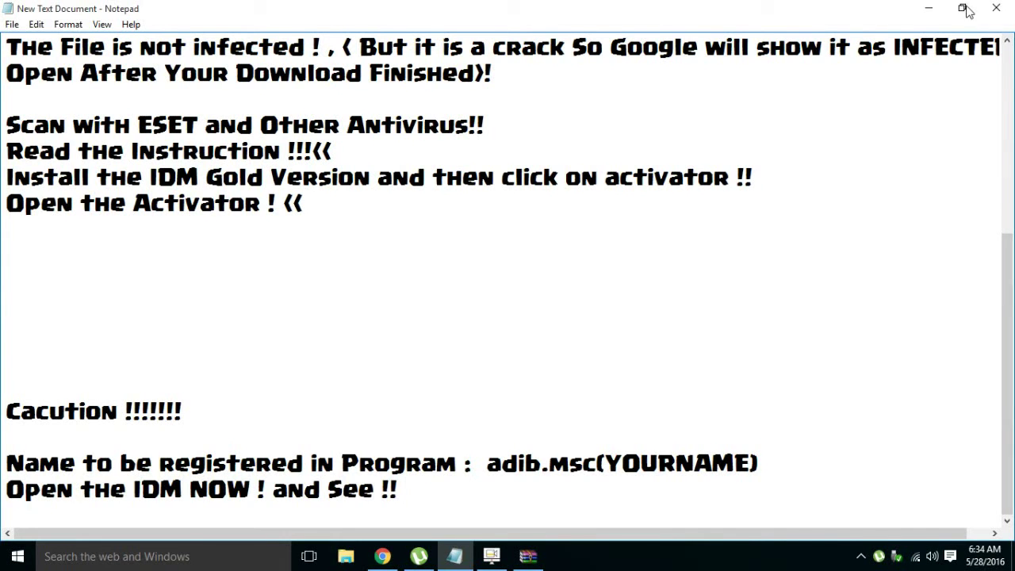
# Restore the notes to a smaller window and move it aside to uncover the desktop icons
pyautogui.doubleClick(453, 9)
pyautogui.moveTo(454, 40); pyautogui.dragTo(522, 12)
pyautogui.click(196, 187)
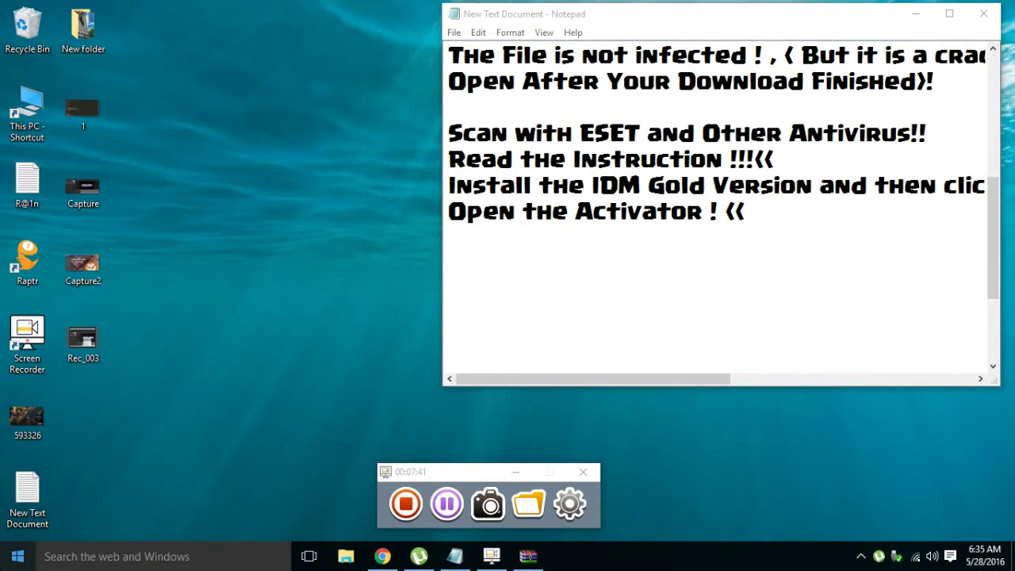
# Search Windows for "IDM" and launch Internet Download Manager
pyautogui.click(17, 556)
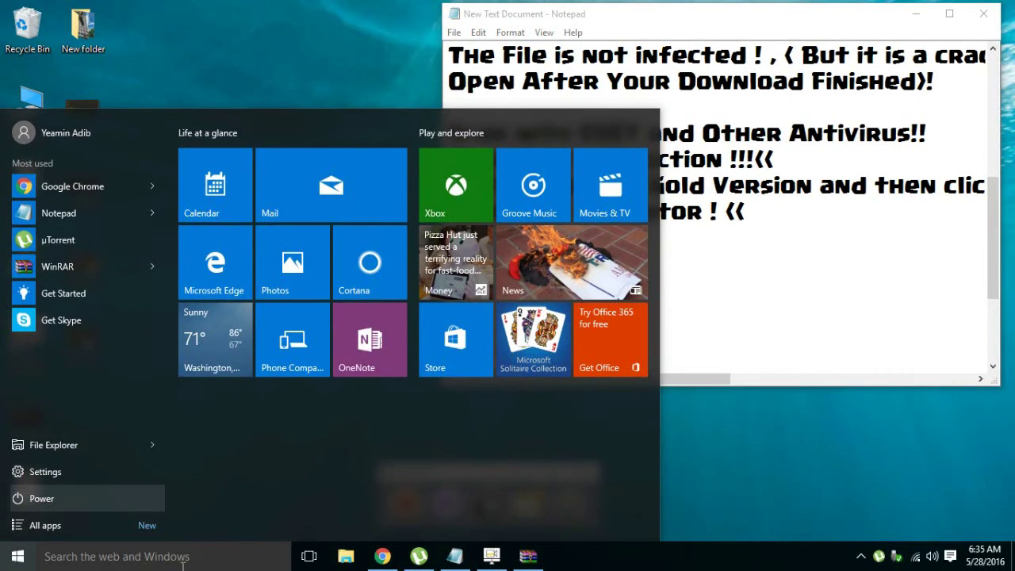
pyautogui.press('Escape')
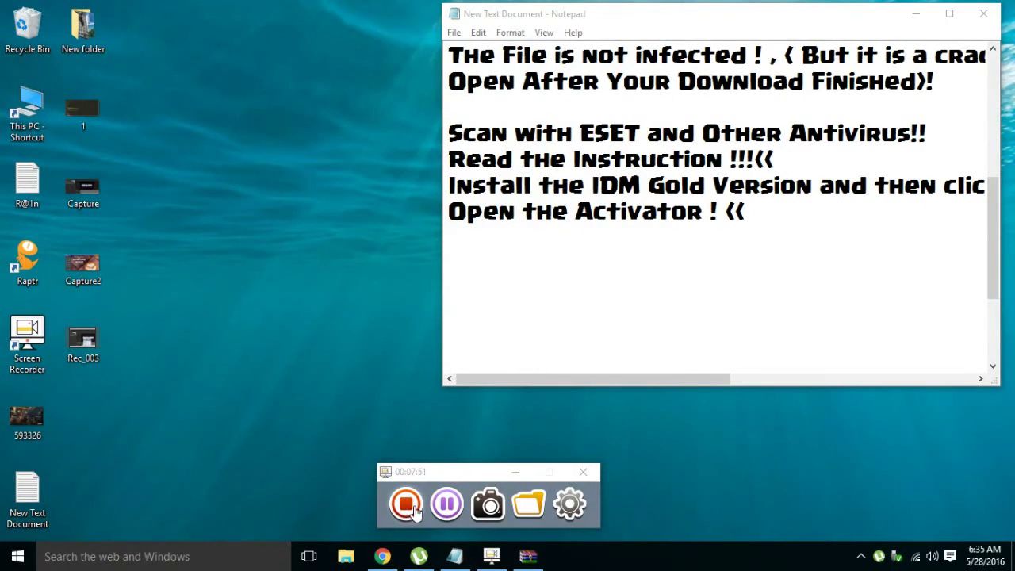
pyautogui.click(7, 559)
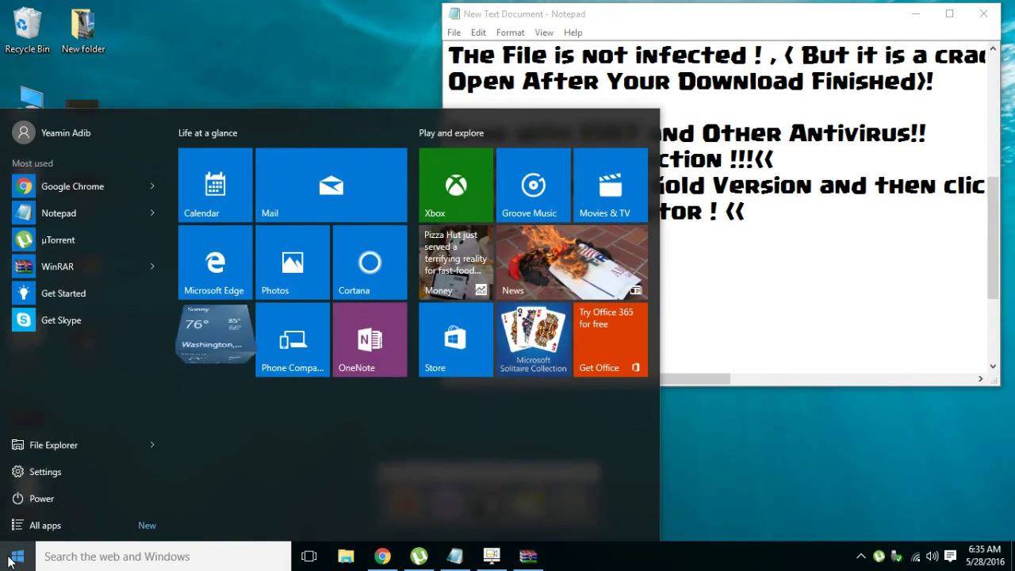
pyautogui.write('IDM')
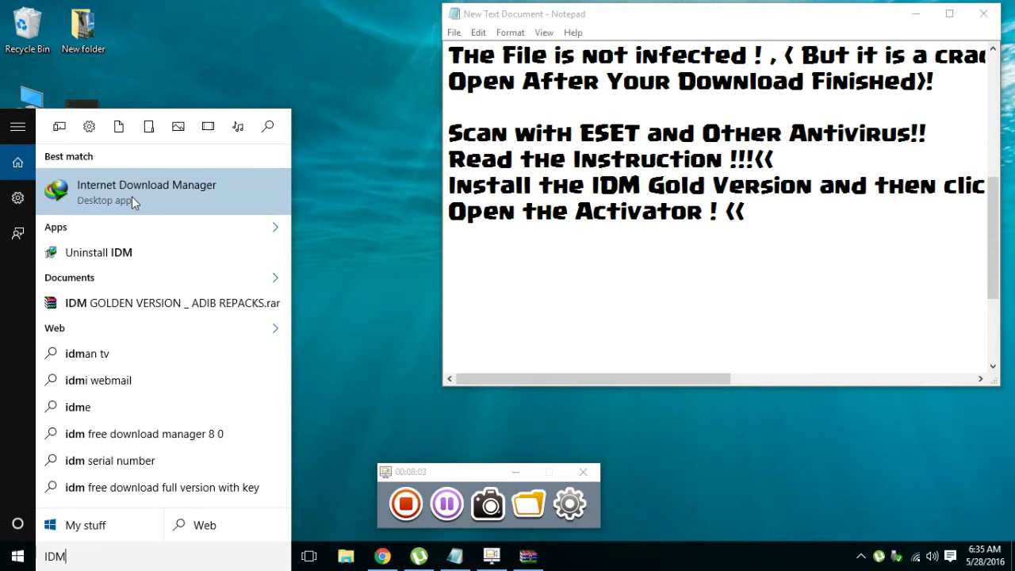
pyautogui.click(132, 197)
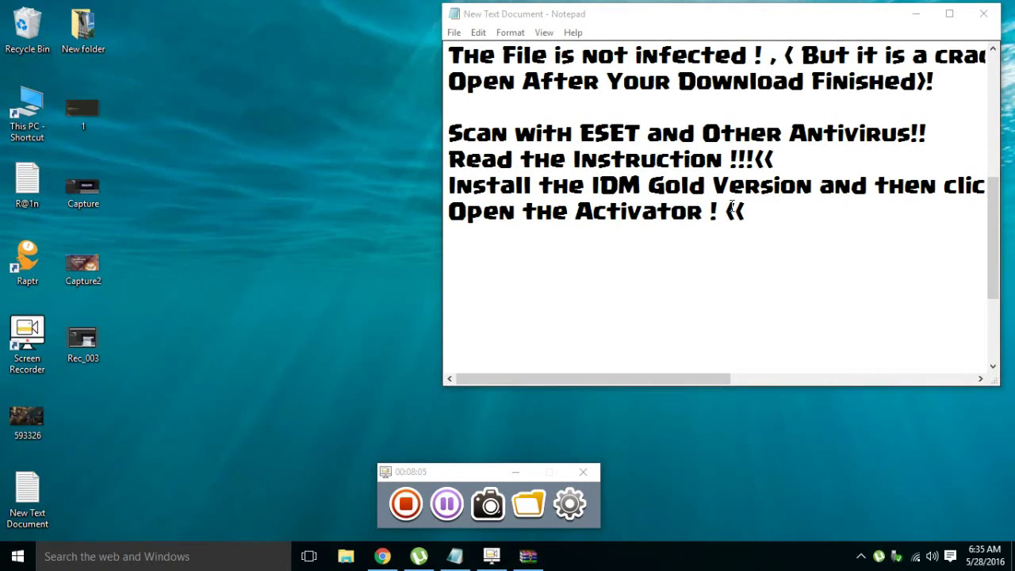
# Highlight the line "Open the IDM NOW ! and See !!" at the end of the Notepad notes
pyautogui.click(773, 225)
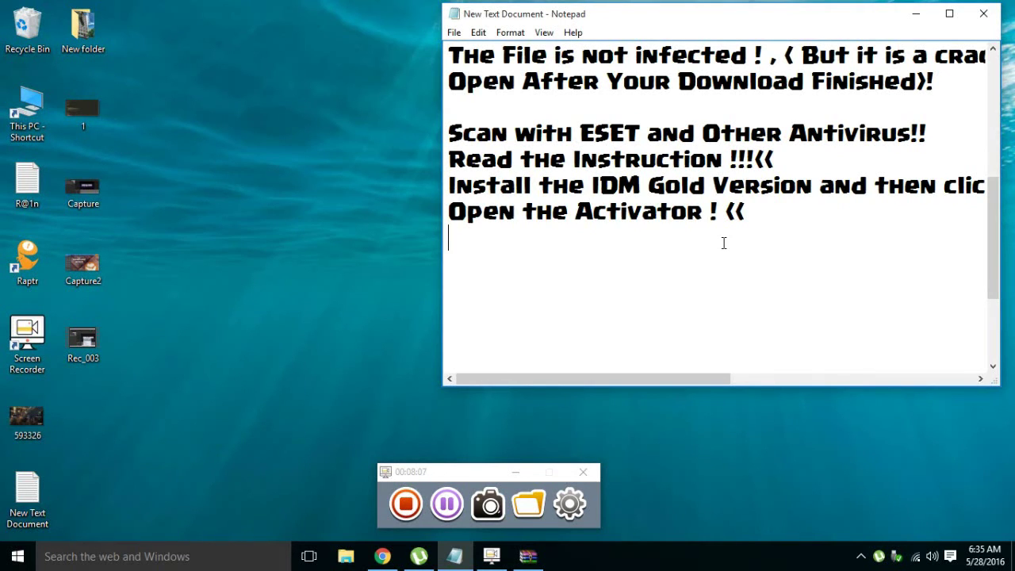
pyautogui.scroll(-2, 723, 243)
pyautogui.moveTo(878, 340); pyautogui.dragTo(438, 352)
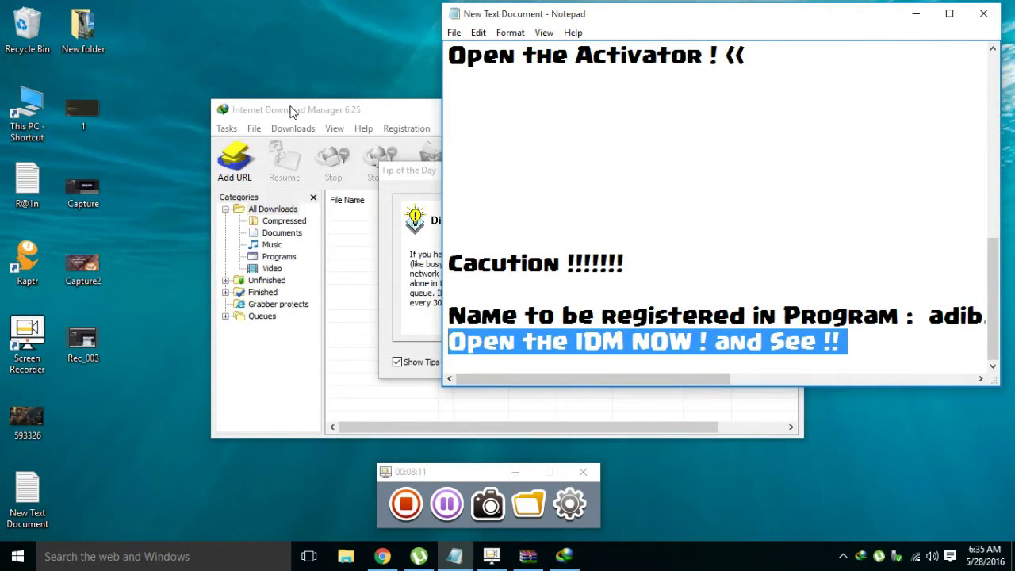
# Turn off showing tips on startup in Internet Download Manager and close the Tip of the Day
pyautogui.click(404, 364)
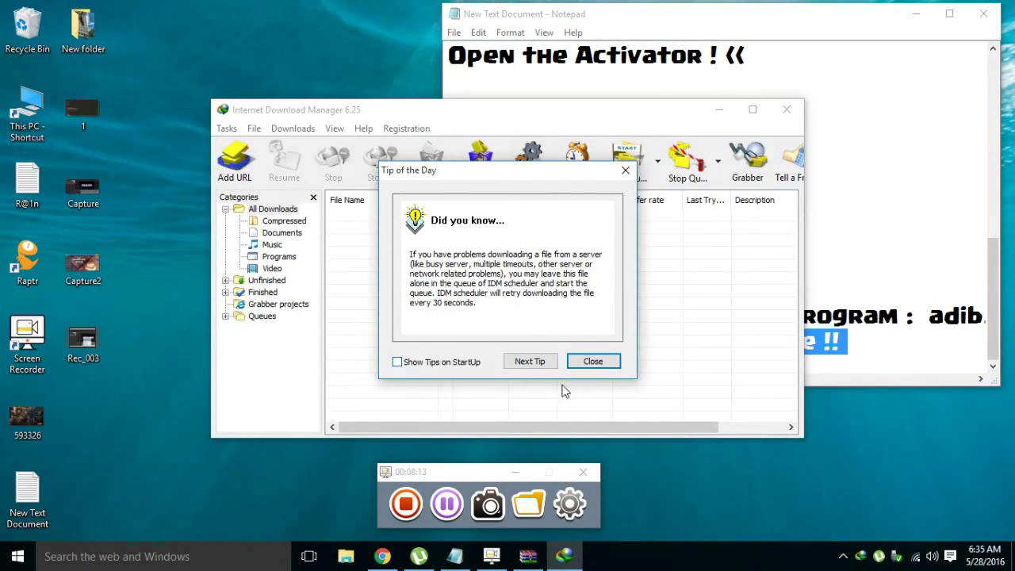
pyautogui.click(586, 362)
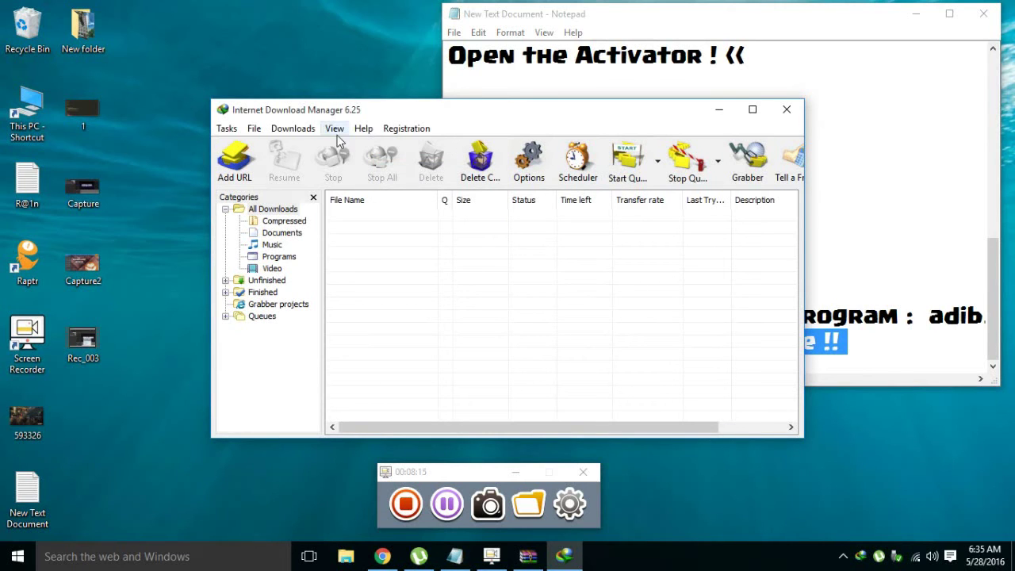
# Check the version and licensee in the About IDM information and close Internet Download Manager
pyautogui.click(363, 129)
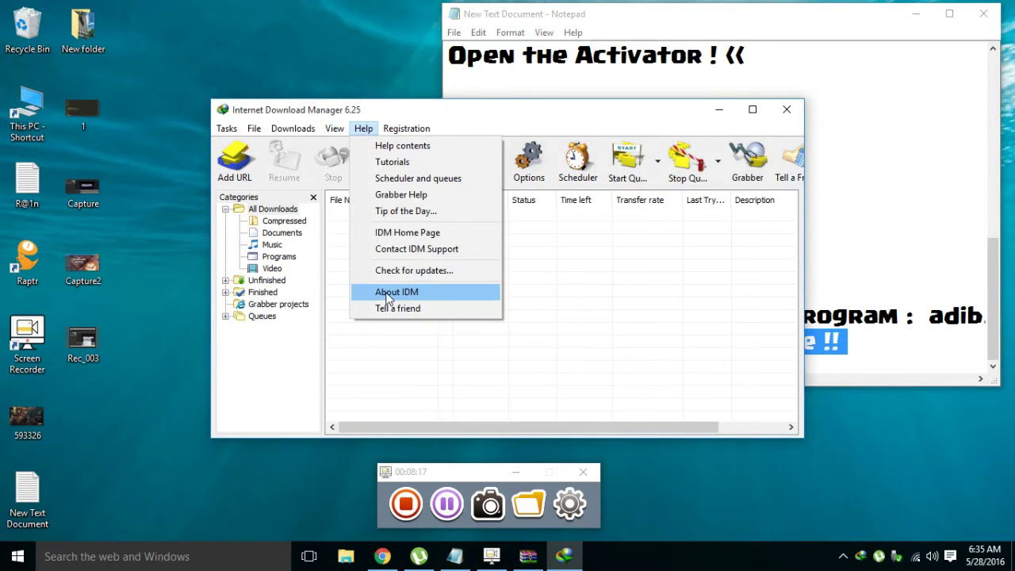
pyautogui.click(389, 293)
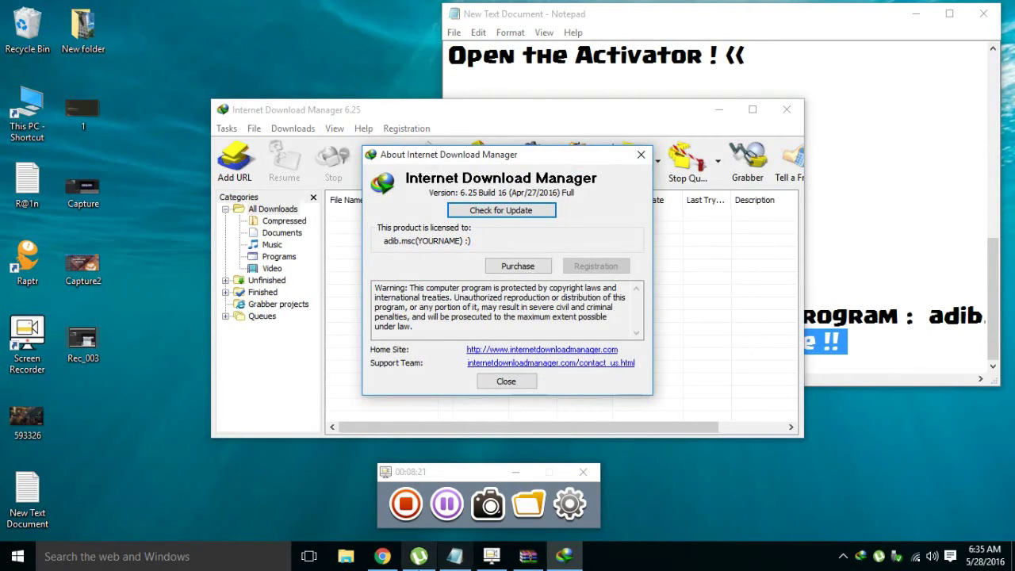
pyautogui.click(419, 558)
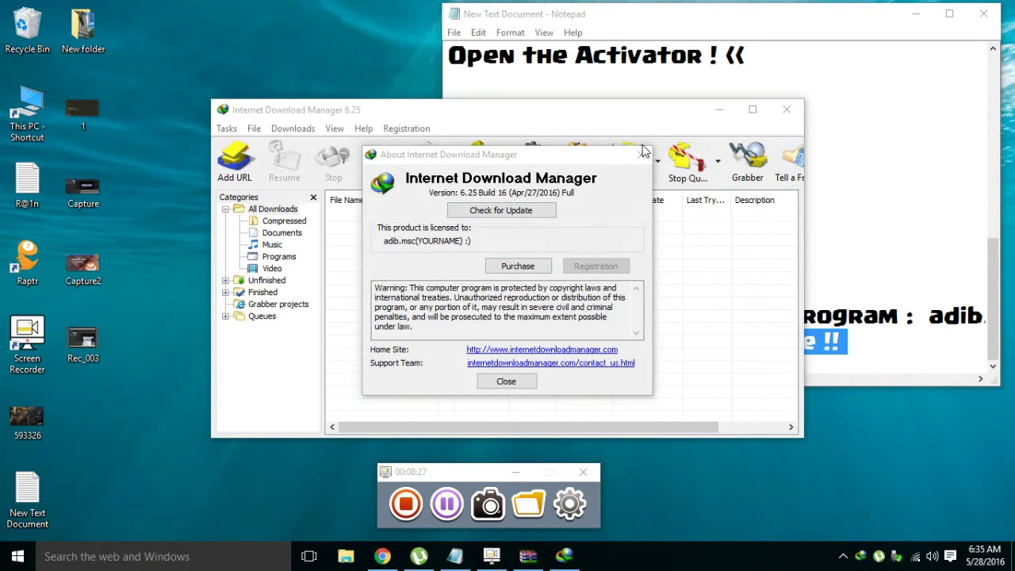
pyautogui.click(506, 381)
pyautogui.click(787, 109)
# Add a line at the end of the Notepad notes reading "So it have been activated to" followed by the registered name
pyautogui.click(902, 343)
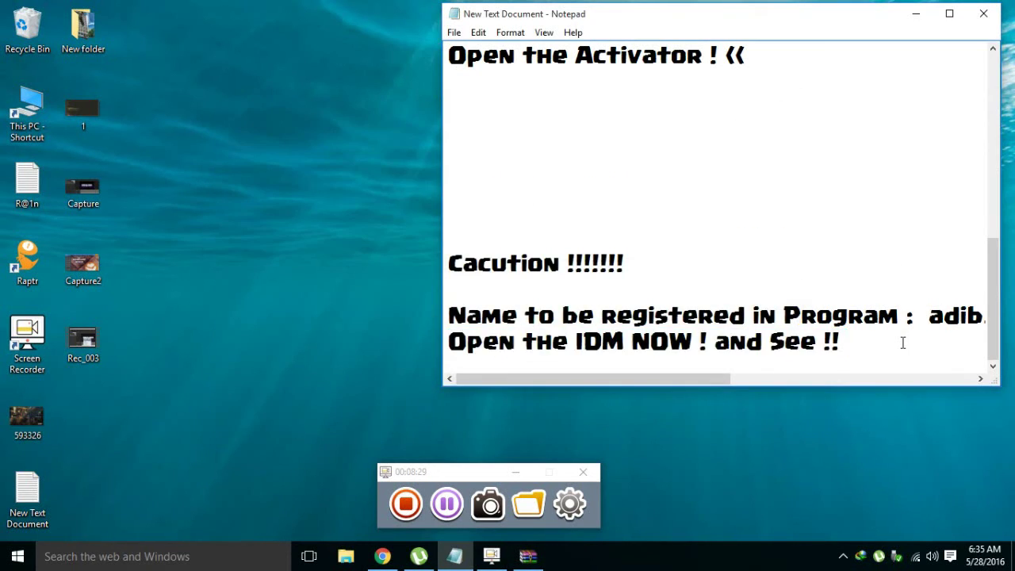
pyautogui.press('Return')
pyautogui.write('So i')
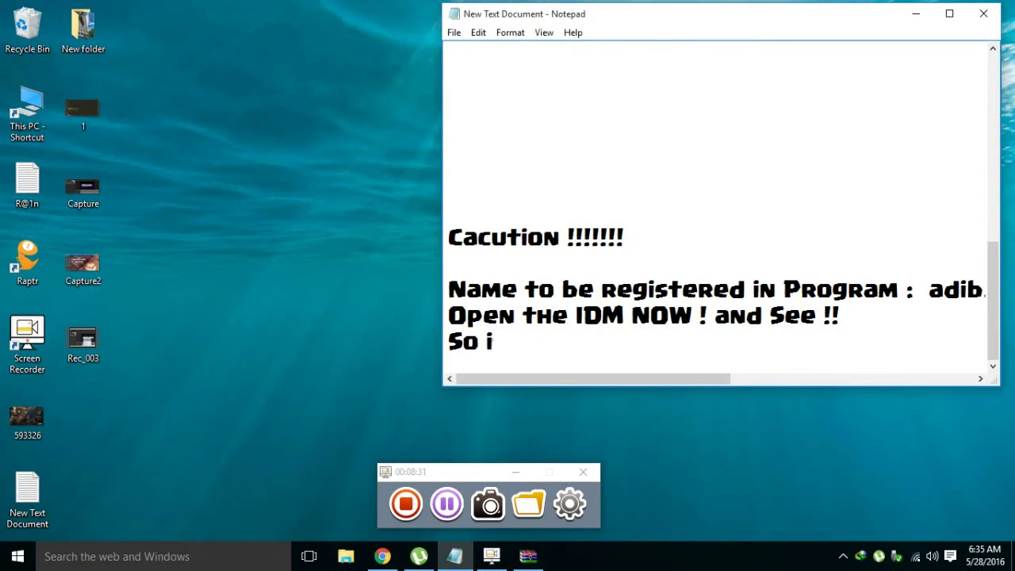
pyautogui.write('t have vee')
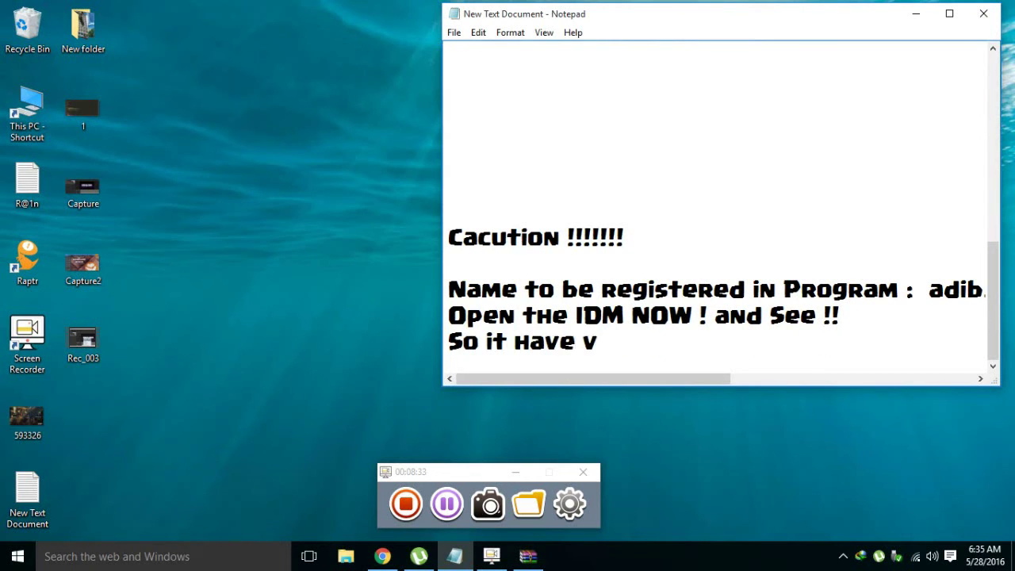
pyautogui.press('BackSpace')
pyautogui.press('BackSpace')
pyautogui.press('BackSpace')
pyautogui.write('been')
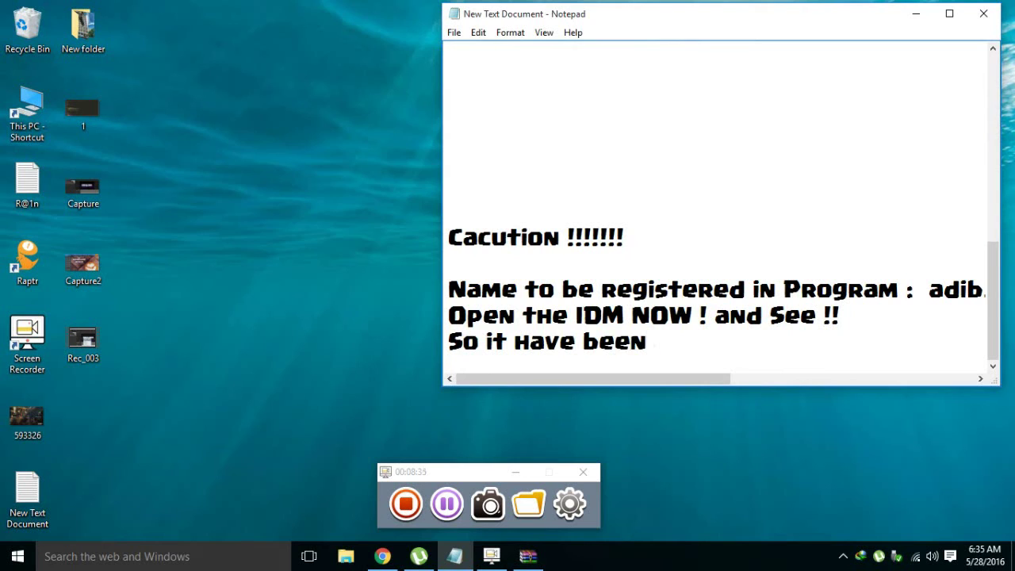
pyautogui.write(' activated to')
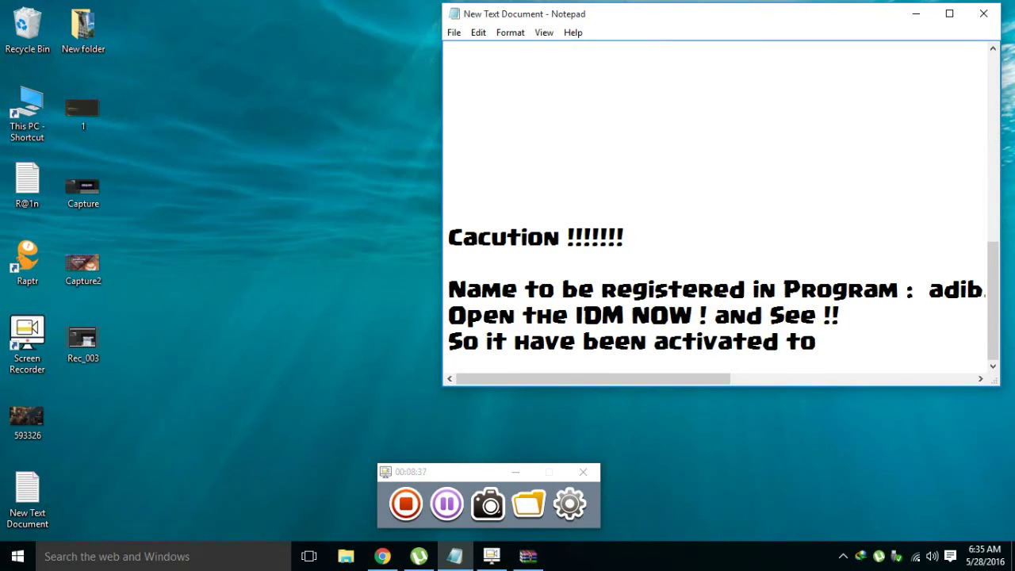
pyautogui.write(' Adib')
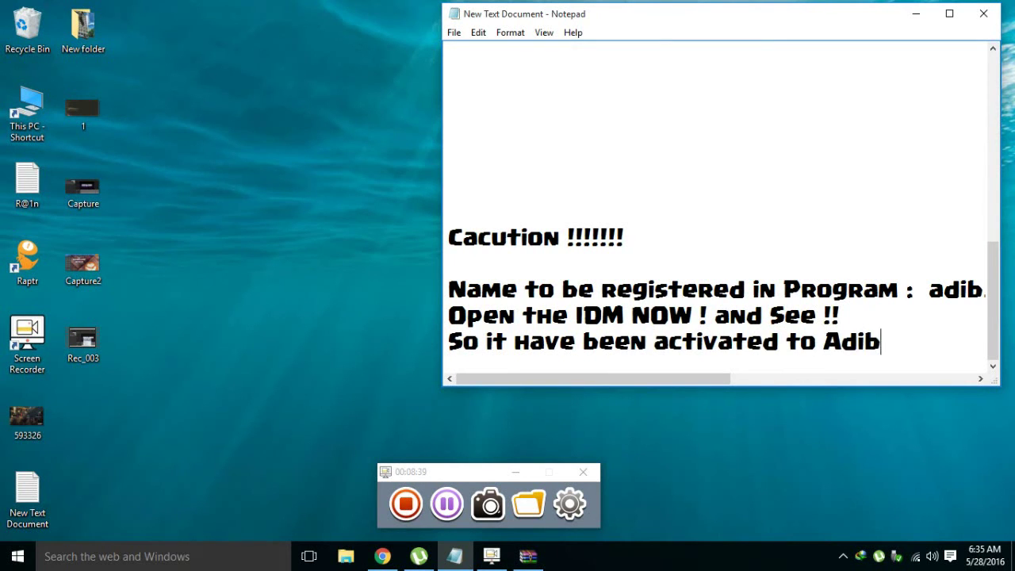
pyautogui.write('.msc ')
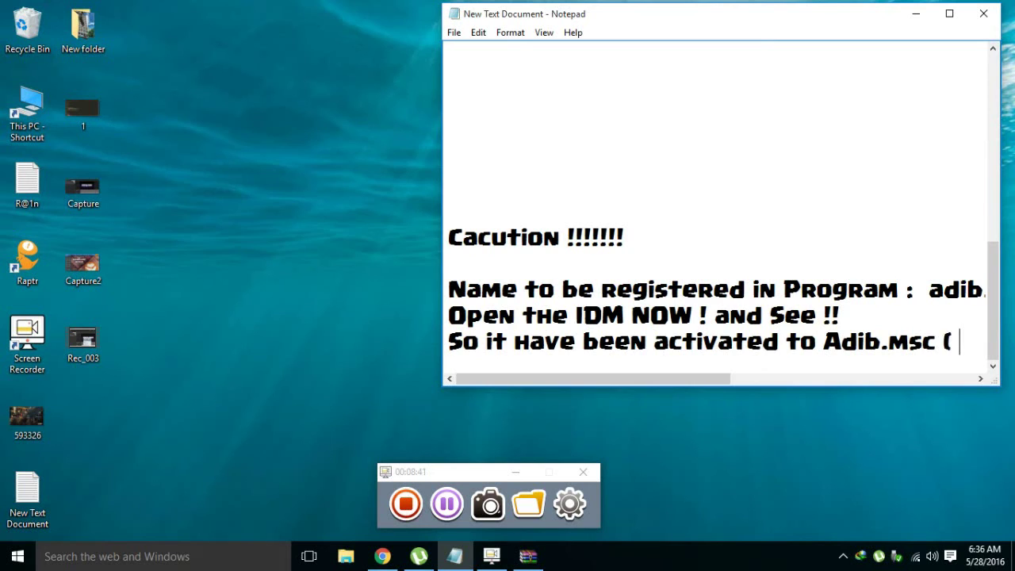
pyautogui.write('(')
pyautogui.press('BackSpace')
pyautogui.press('BackSpace')
pyautogui.write('Y')
pyautogui.press('BackSpace')
pyautogui.write('YOURNAME')
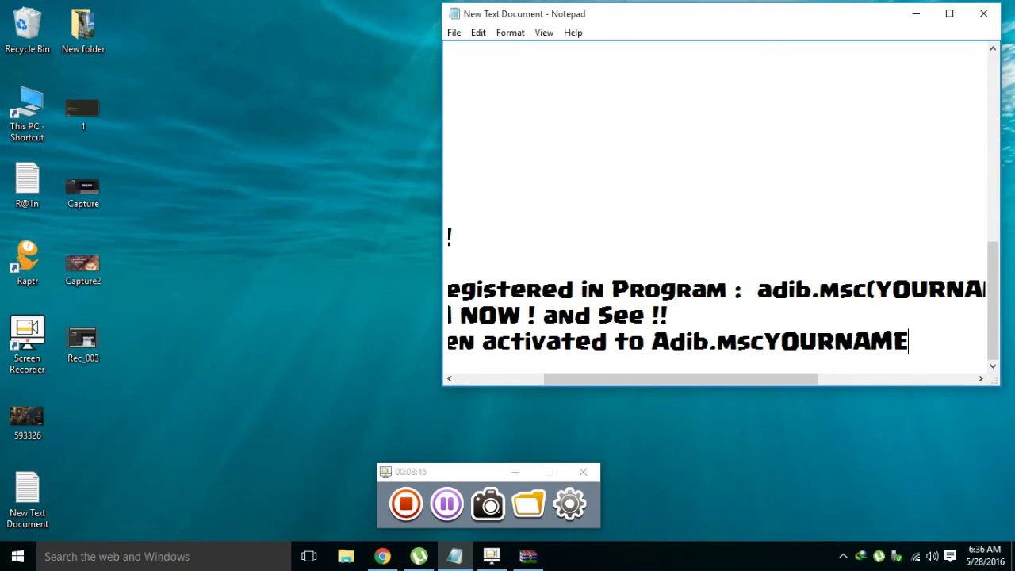
# Maximize the Notepad window and insert a block of blank lines below the activation sentence
pyautogui.press('Return')
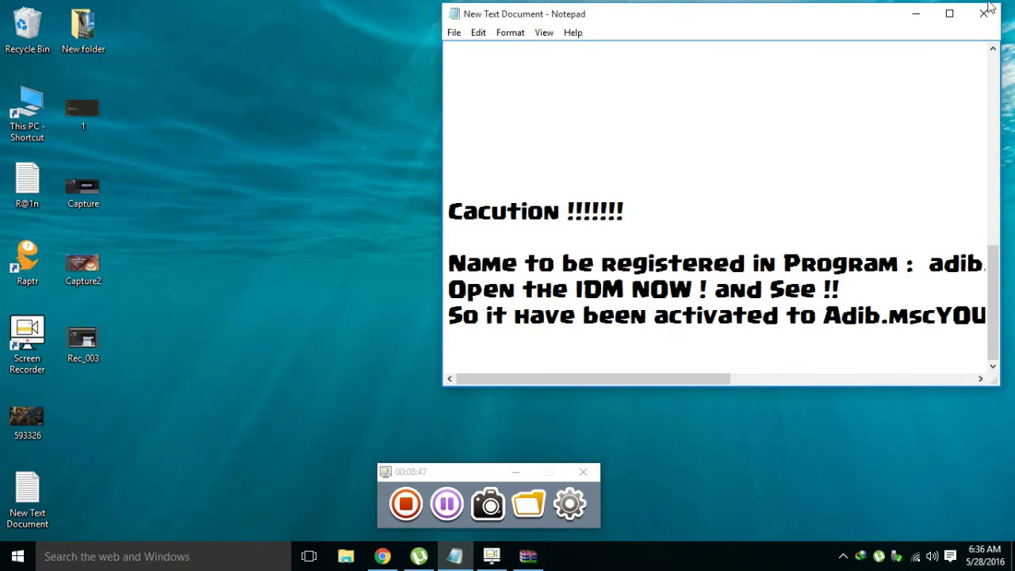
pyautogui.click(948, 15)
pyautogui.press('Return')
pyautogui.press('Return')
pyautogui.press('Return')
pyautogui.press('Return')
pyautogui.press('Return')
pyautogui.press('Return')
pyautogui.press('Return')
pyautogui.press('Return')
pyautogui.press('Return')
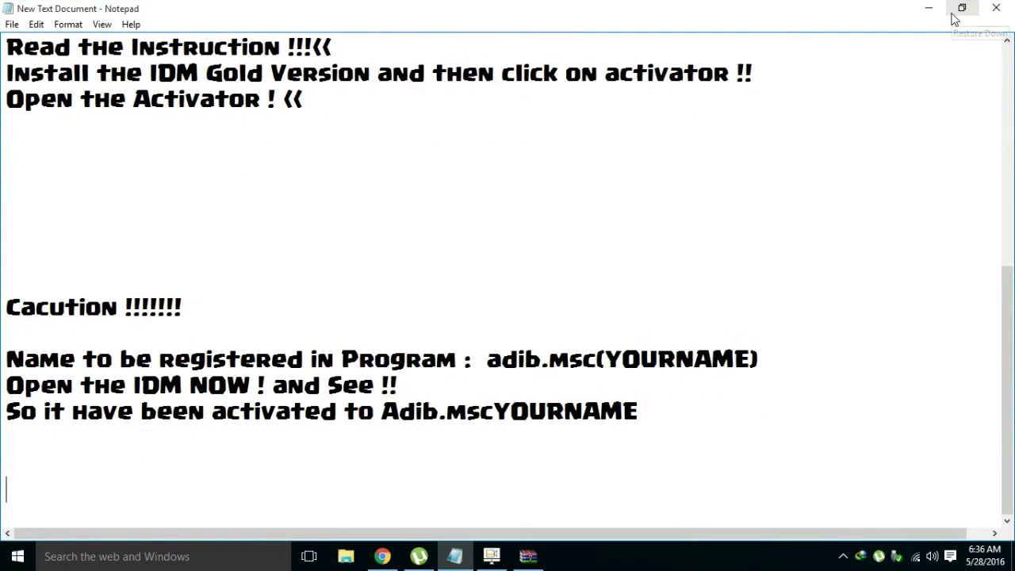
pyautogui.write('We are E')
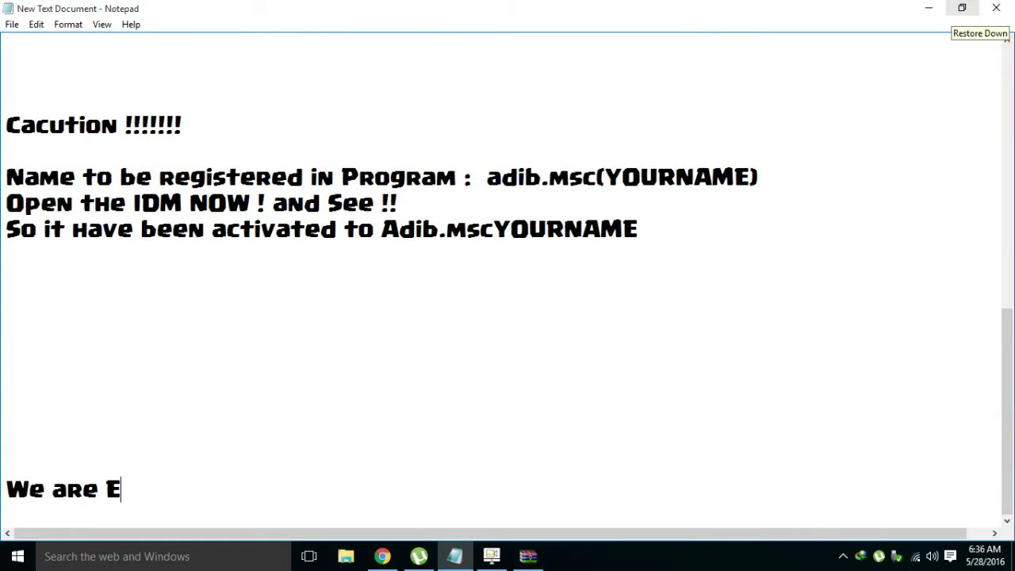
pyautogui.write('ndin')
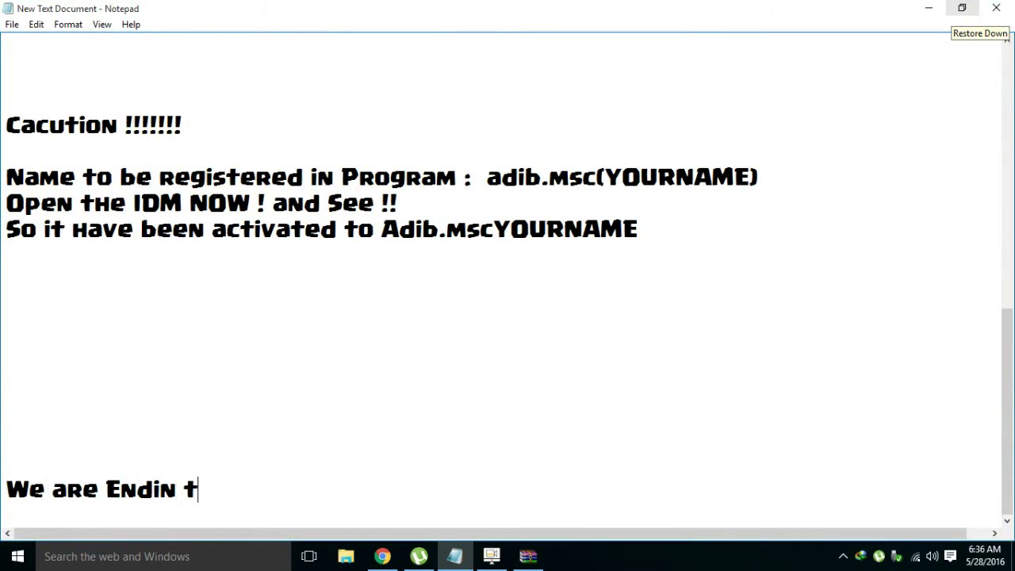
pyautogui.write(' t')
pyautogui.press('BackSpace')
pyautogui.press('BackSpace')
pyautogui.press('BackSpace')
pyautogui.press('BackSpace')
pyautogui.press('BackSpace')
pyautogui.press('BackSpace')
pyautogui.press('BackSpace')
pyautogui.press('BackSpace')
pyautogui.press('BackSpace')
pyautogui.press('BackSpace')
pyautogui.press('BackSpace')
pyautogui.press('BackSpace')
pyautogui.press('BackSpace')
pyautogui.press('BackSpace')
pyautogui.press('BackSpace')
pyautogui.press('BackSpace')
pyautogui.press('BackSpace')
pyautogui.press('BackSpace')
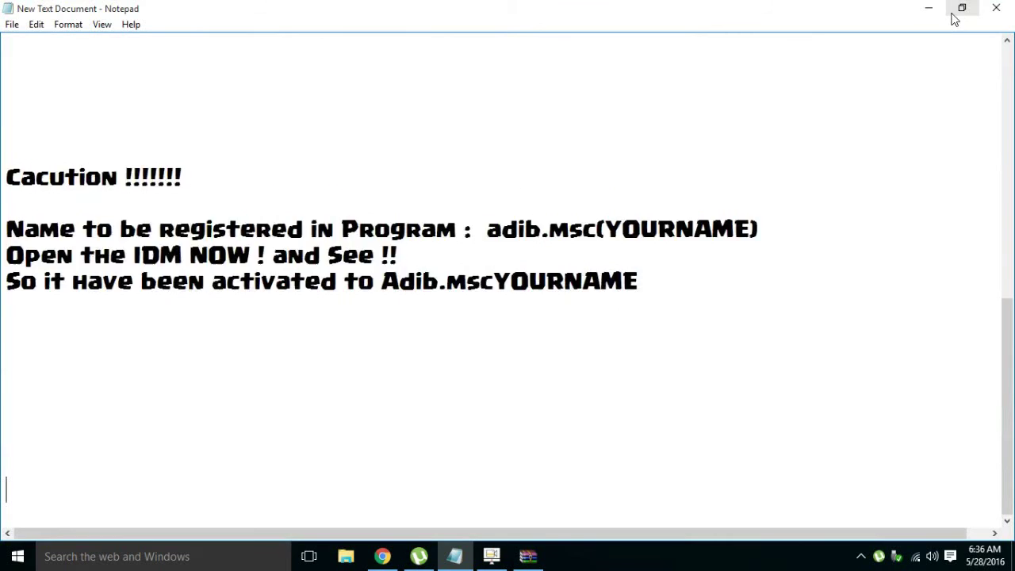
# Write the closing line "Thanks to UdAve limited For Sponsored !!" below the blank lines in the notes
pyautogui.write('Thanks t')
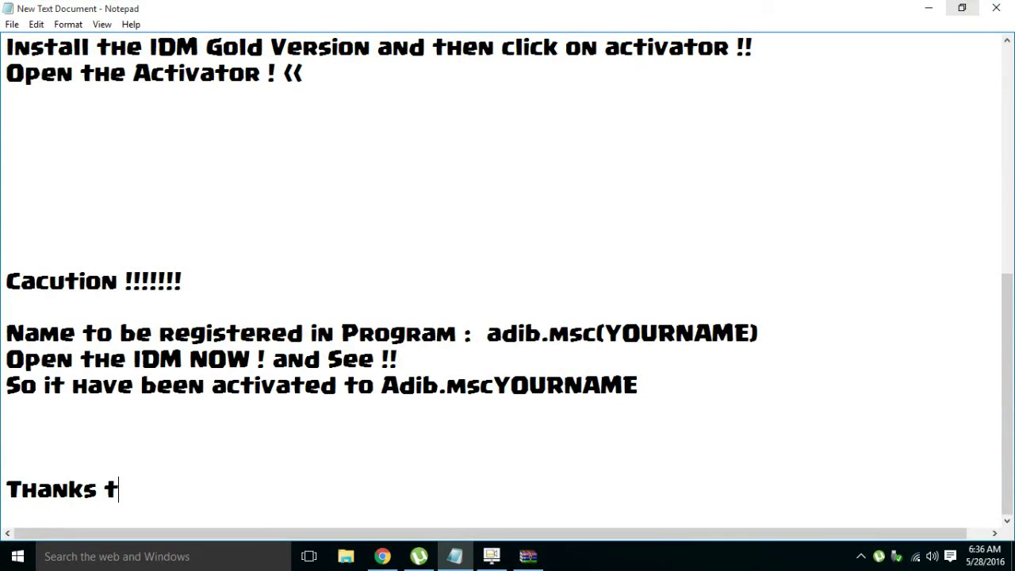
pyautogui.write('o Ud')
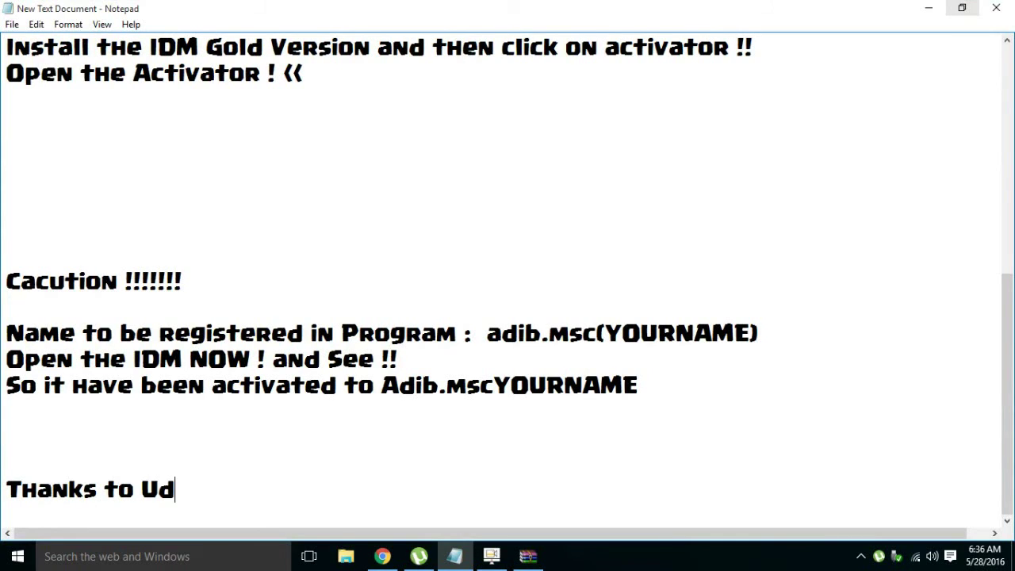
pyautogui.write('Ave li')
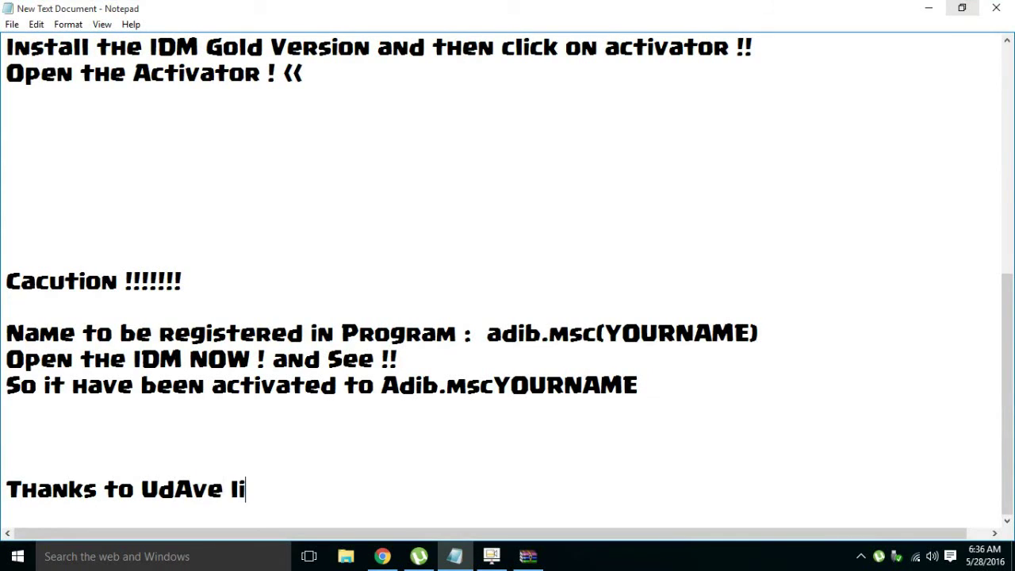
pyautogui.write('mited fr')
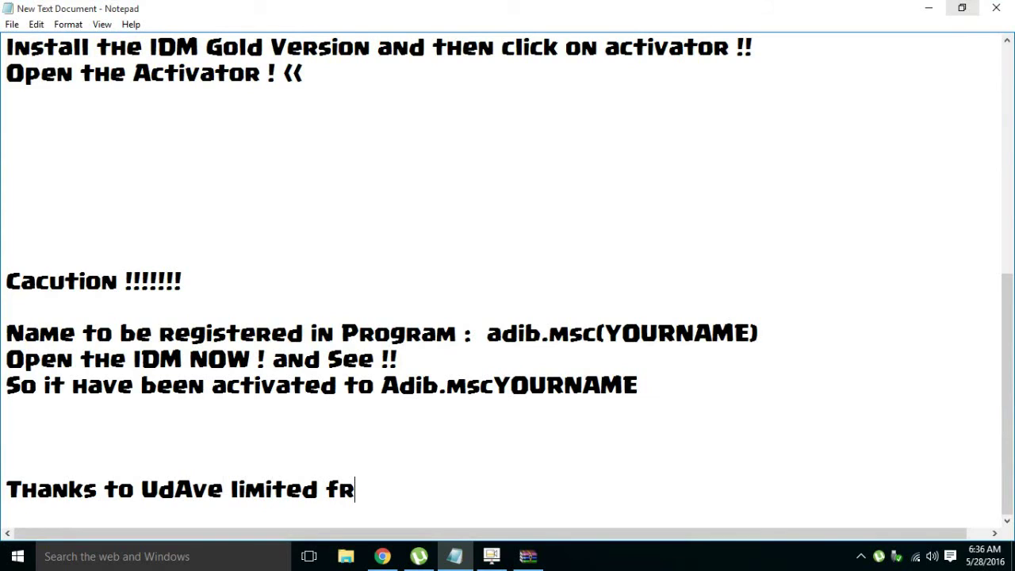
pyautogui.press('BackSpace')
pyautogui.press('BackSpace')
pyautogui.write('por')
pyautogui.press('BackSpace')
pyautogui.press('BackSpace')
pyautogui.press('BackSpace')
pyautogui.write('For Spos')
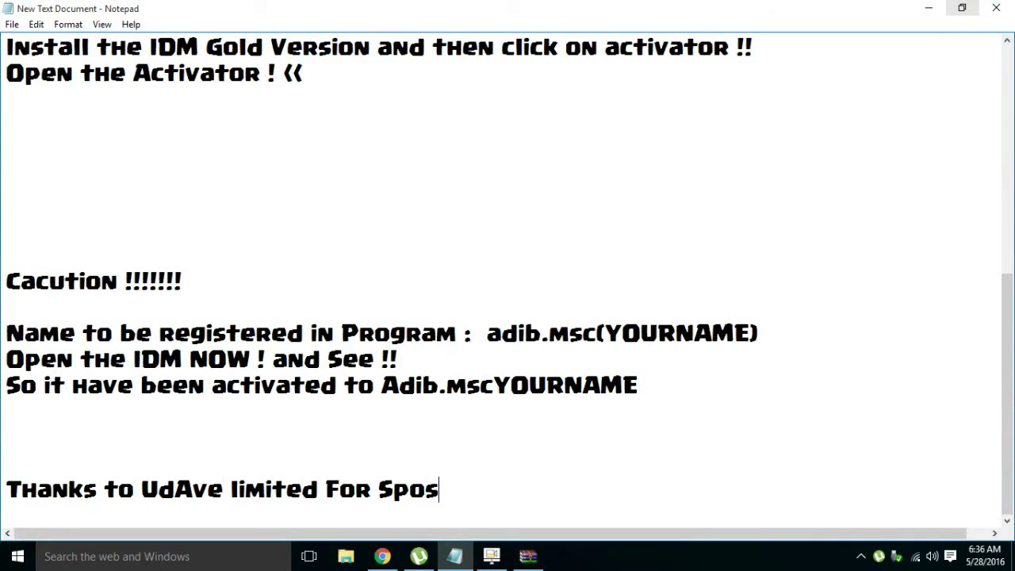
pyautogui.press('BackSpace')
pyautogui.write('nsod')
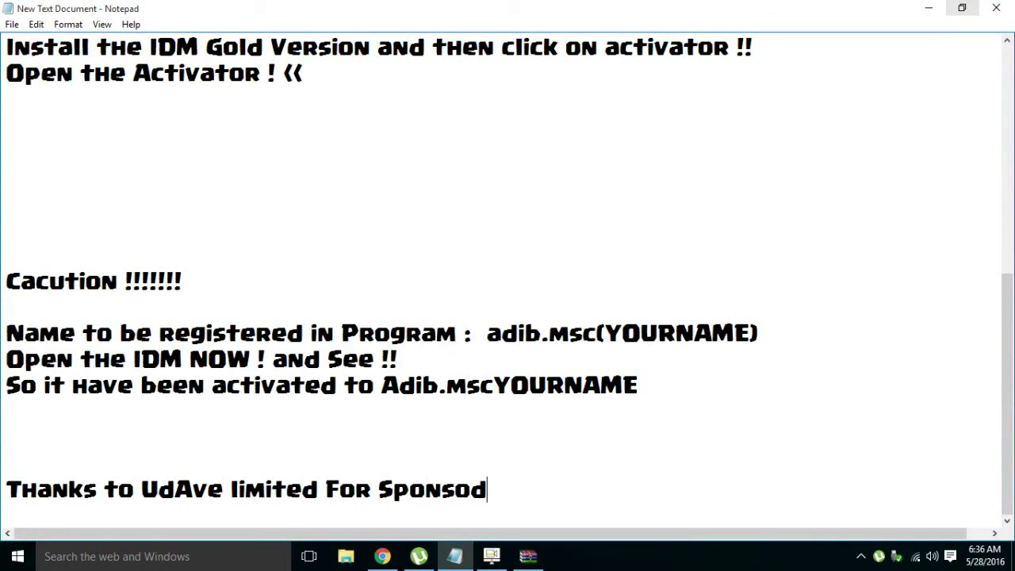
pyautogui.press('BackSpace')
pyautogui.write('red !!')
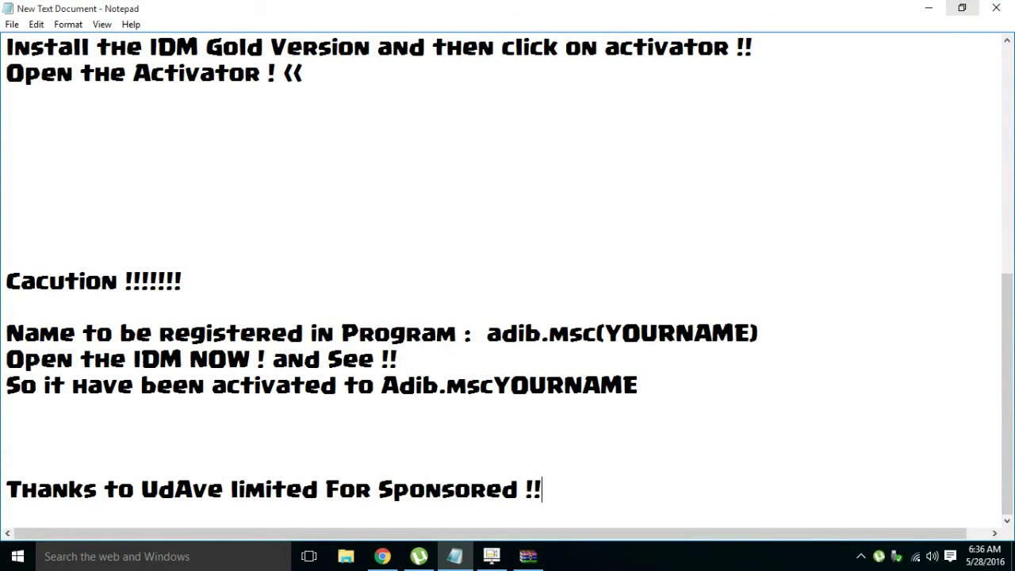
# Add "Thanks For Watching!!" below the sponsor line, separated from it by one blank line
pyautogui.press('Return')
pyautogui.press('Return')
pyautogui.write('Thanks')
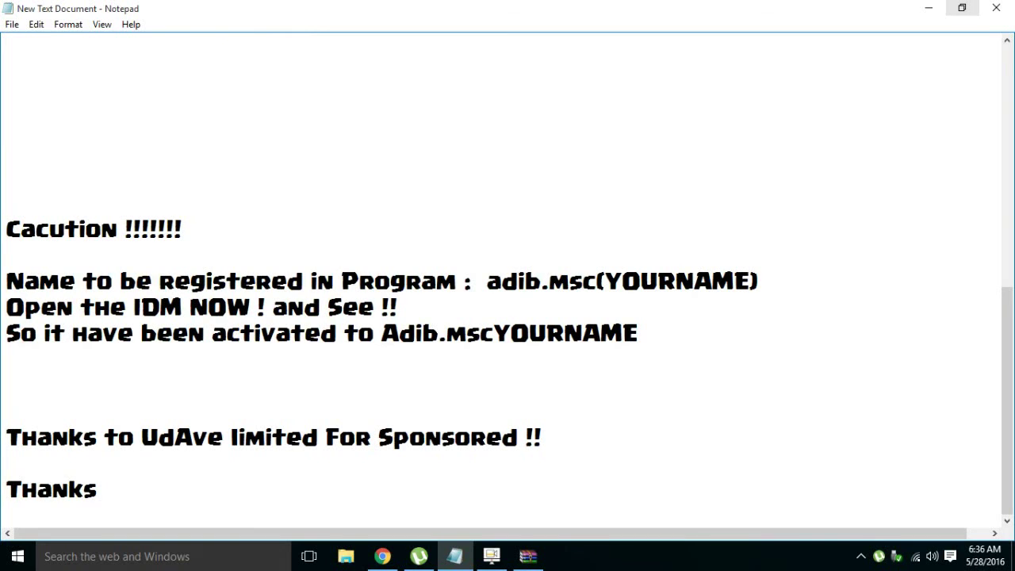
pyautogui.write(' For Watc')
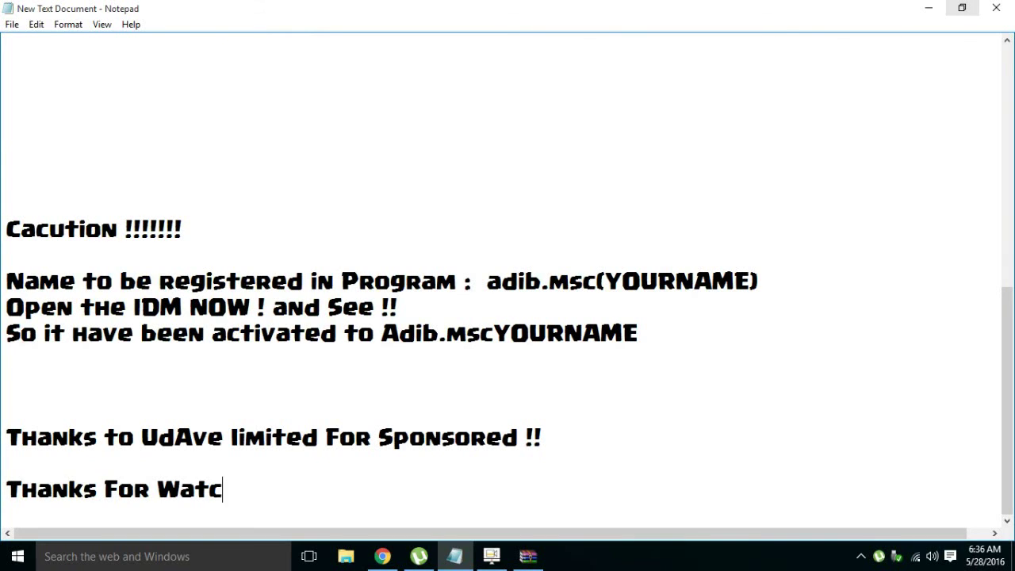
pyautogui.write('hing!!')
# Add the line "Win a Double Iphone SE in USA - INDIA" directly under the thanks for watching
pyautogui.press('Return')
pyautogui.write('Win a ')
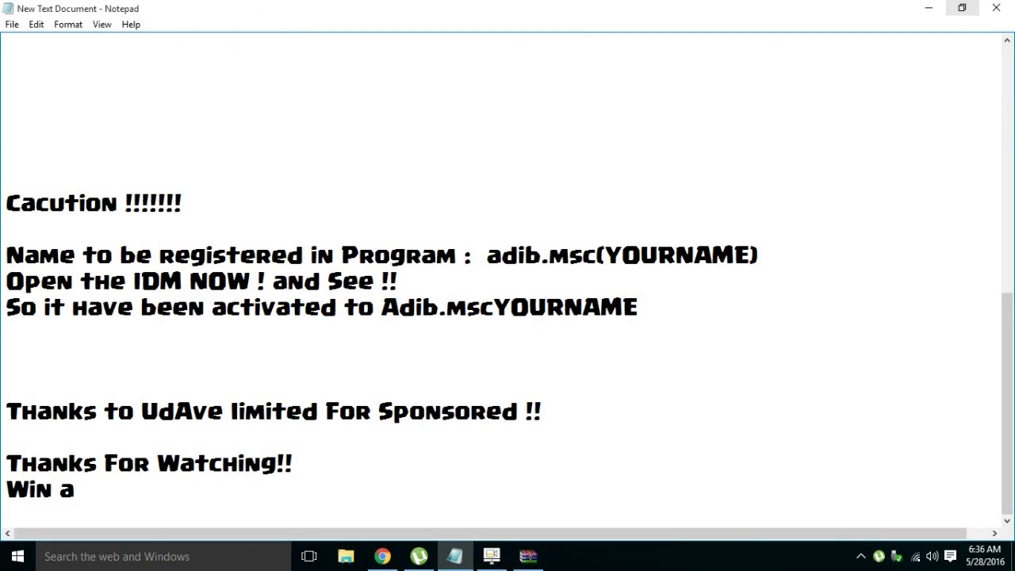
pyautogui.write('Double')
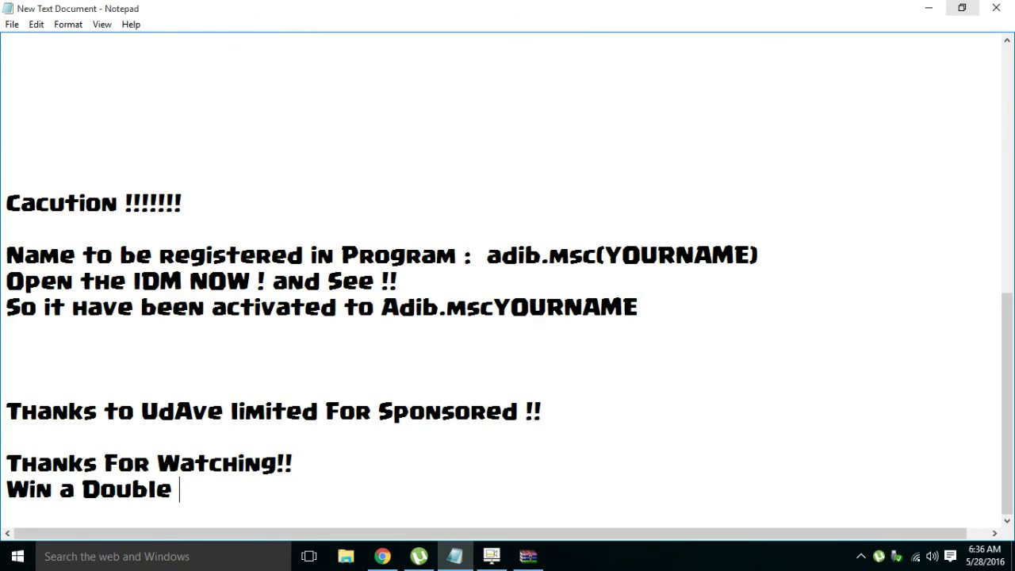
pyautogui.write(' Iphone SE ')
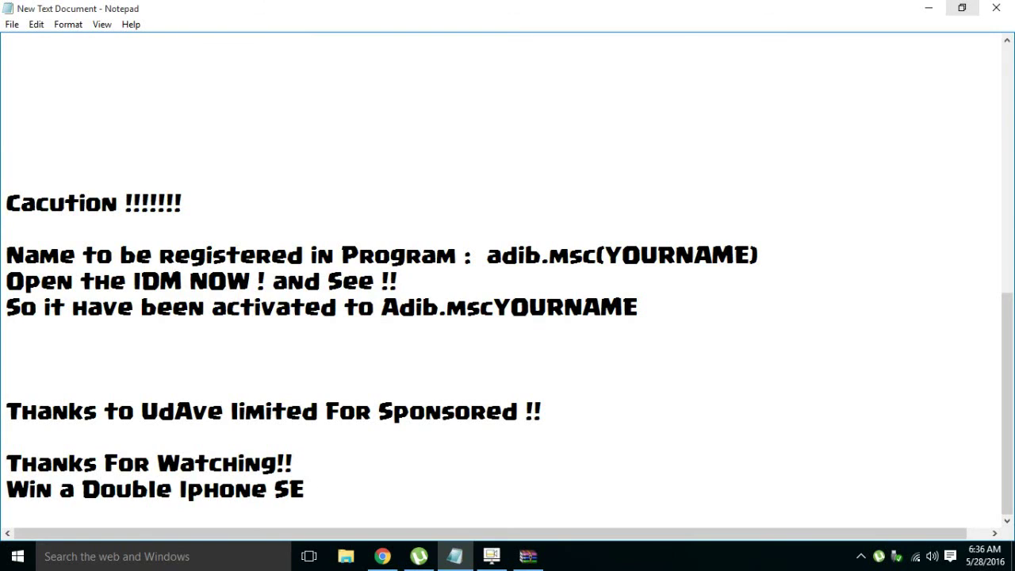
pyautogui.write('in USA')
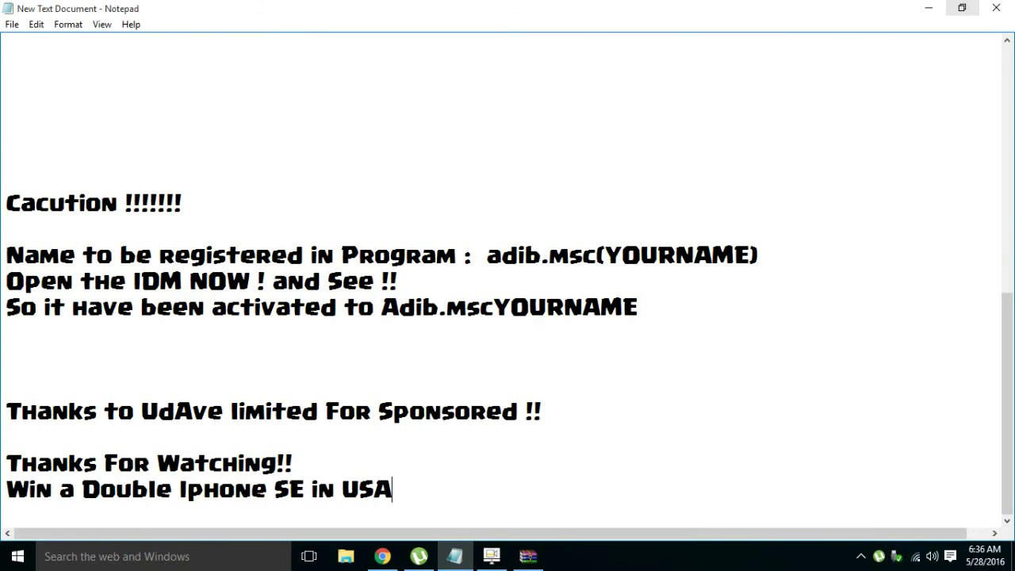
pyautogui.write(' - INDIA')
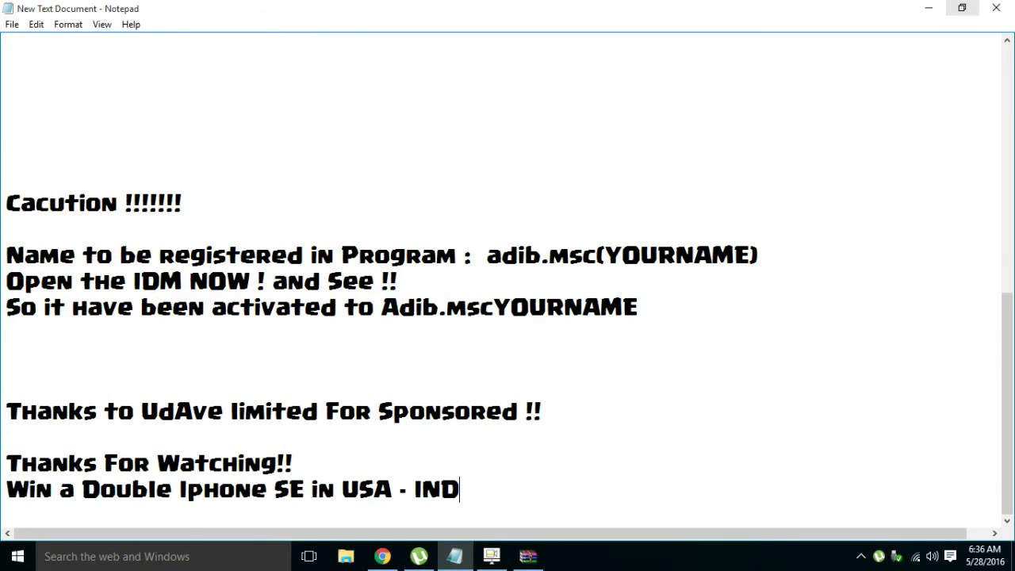